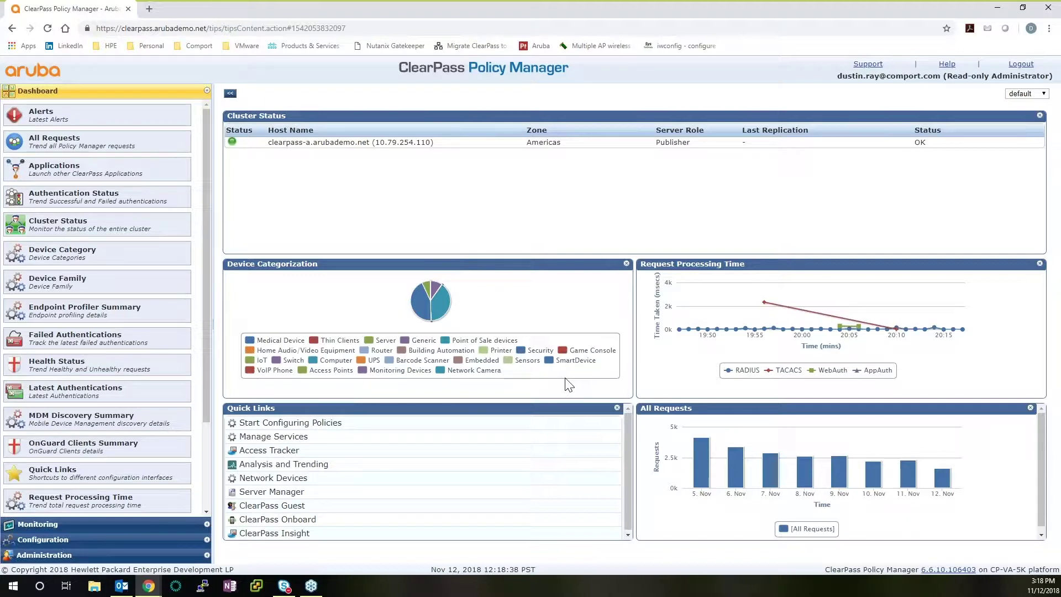
Drag the Health Status element onto the top dashboard panel, replacing Cluster Status
mouse_move(417, 306)
mouse_move(106, 366)
left_mouse_down()
mouse_move(301, 296)
mouse_move(282, 189)
mouse_move(334, 195)
mouse_move(315, 199)
mouse_move(340, 178)
left_mouse_up()
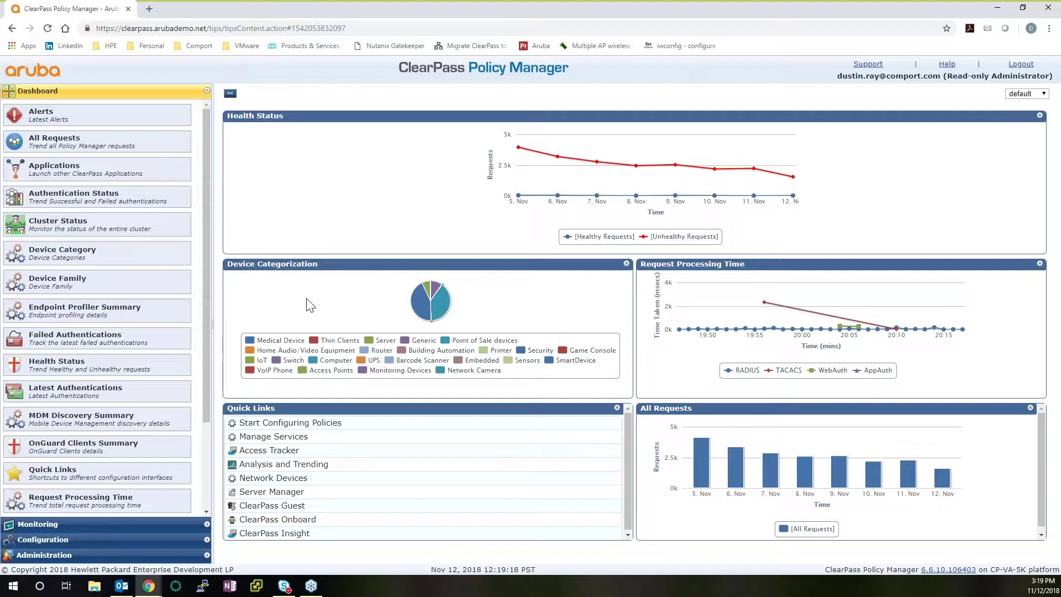
scroll(166, 285, "down", 1)
scroll(99, 238, "down", 3)
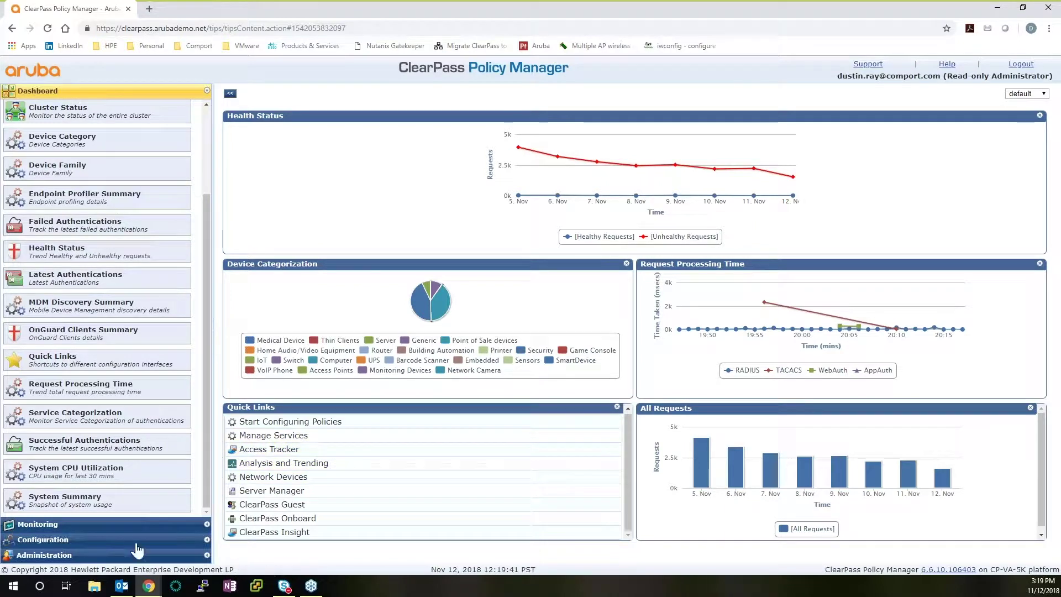
Expand the Monitoring section to list Access Tracker, Accounting and System Monitor
left_click(132, 524)
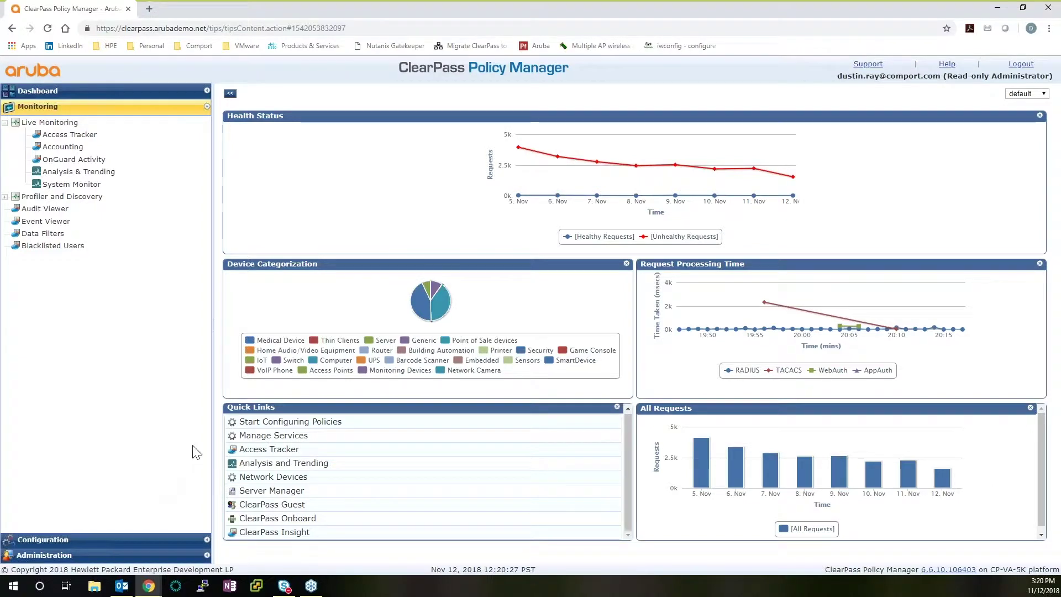
Open Access Tracker from Monitoring > Live Monitoring
left_click(86, 135)
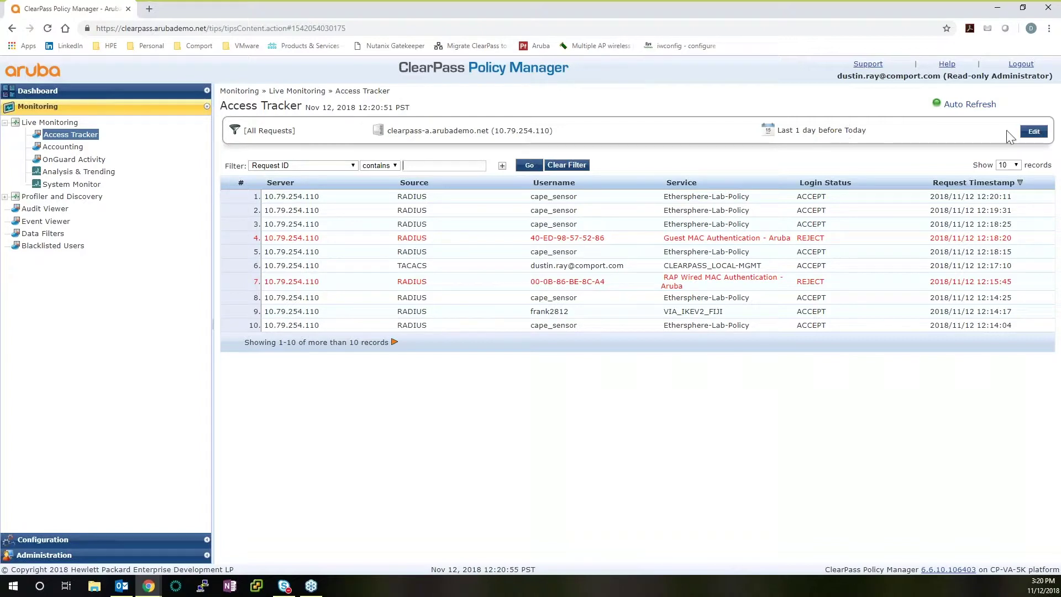
Set the Access Tracker filter's date range to Last 1 week and save it
left_click(1034, 132)
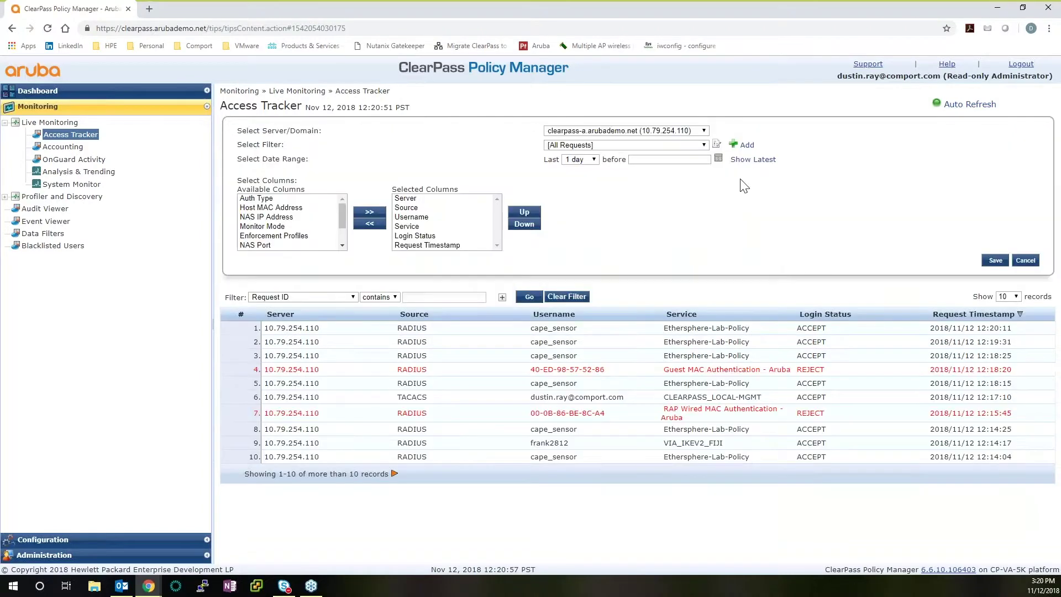
left_click(594, 159)
left_click(578, 223)
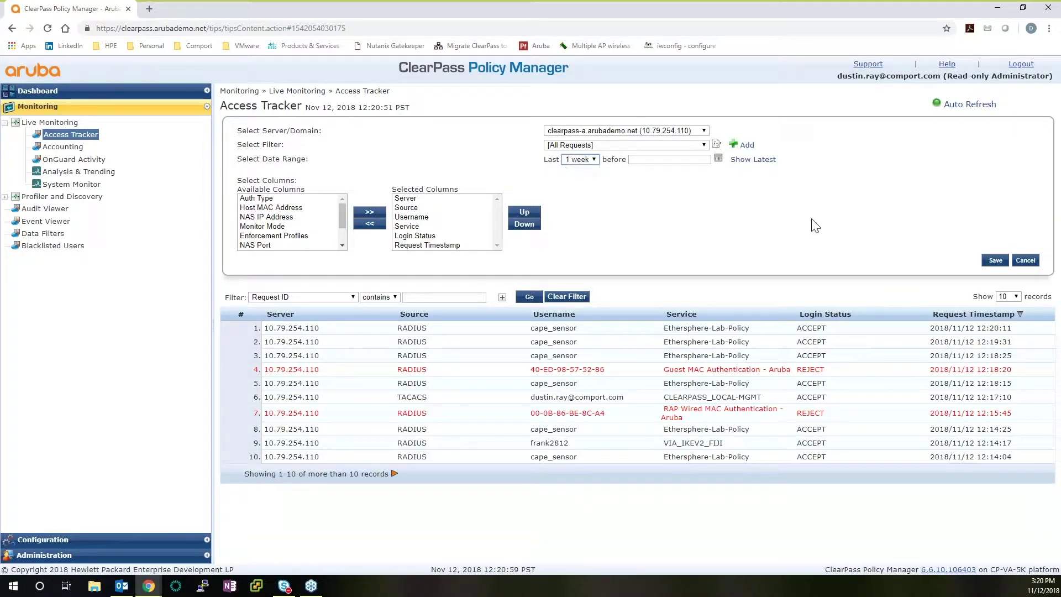
left_click(995, 261)
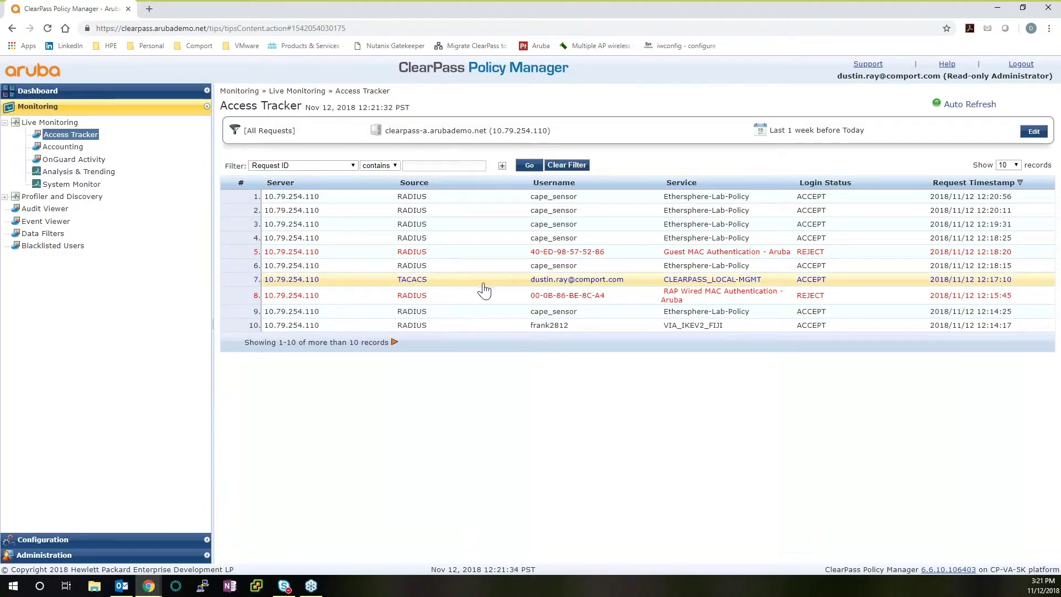
Open the TACACS row's session details and view its Request tab
left_click(413, 285)
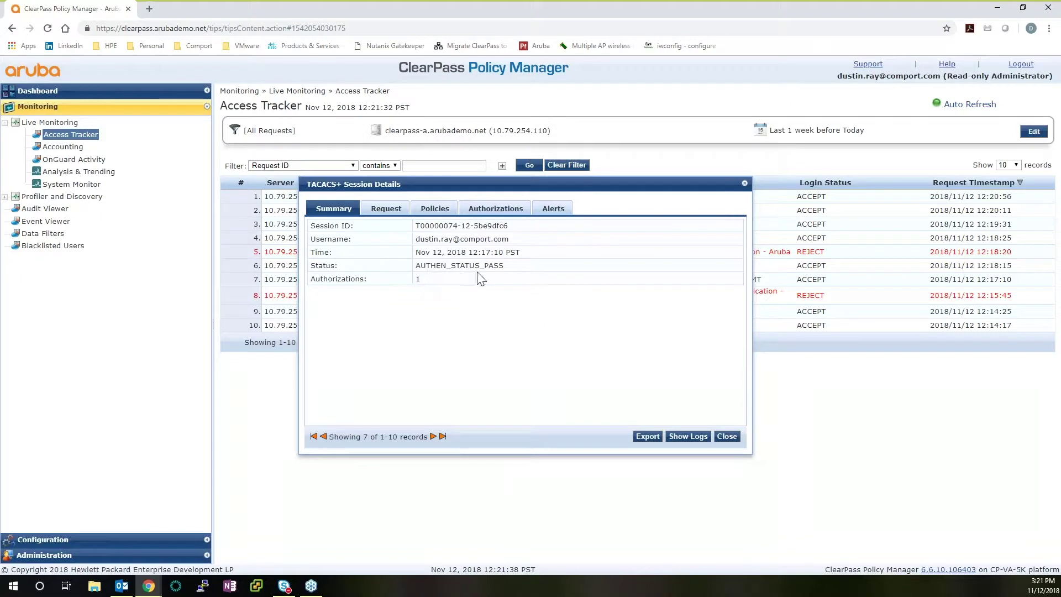
left_click(383, 208)
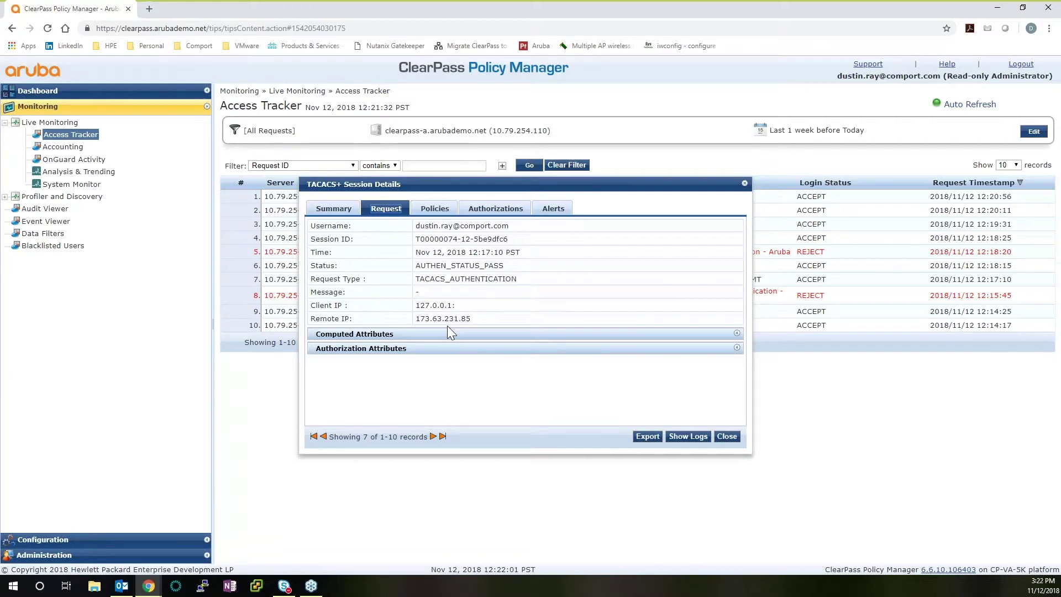
Expand Authorization Attributes and scroll through its Email, Groups, memberOf and Name values
left_click(388, 349)
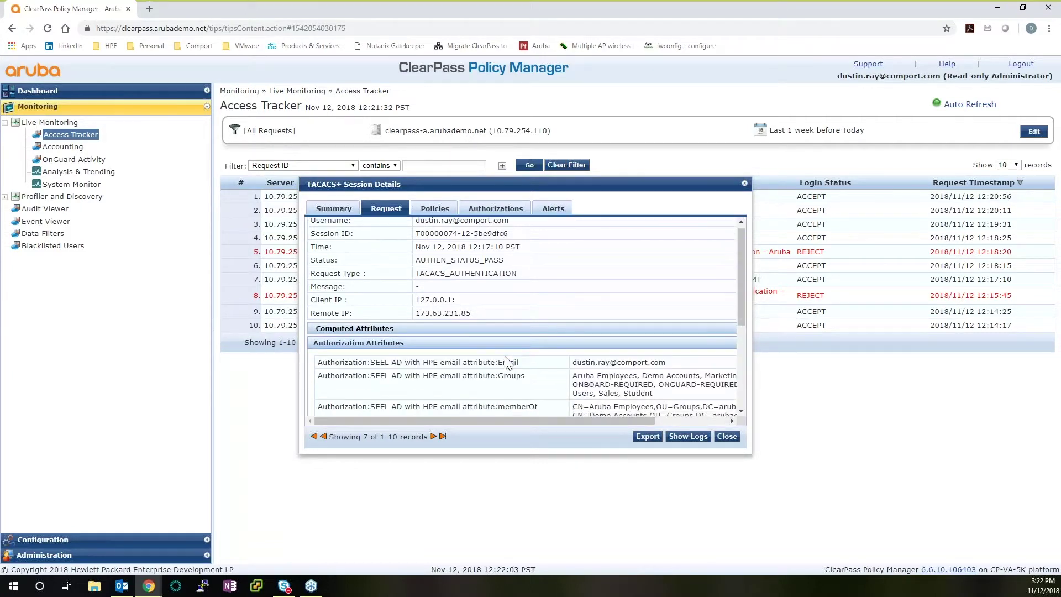
scroll(507, 364, "down", 4)
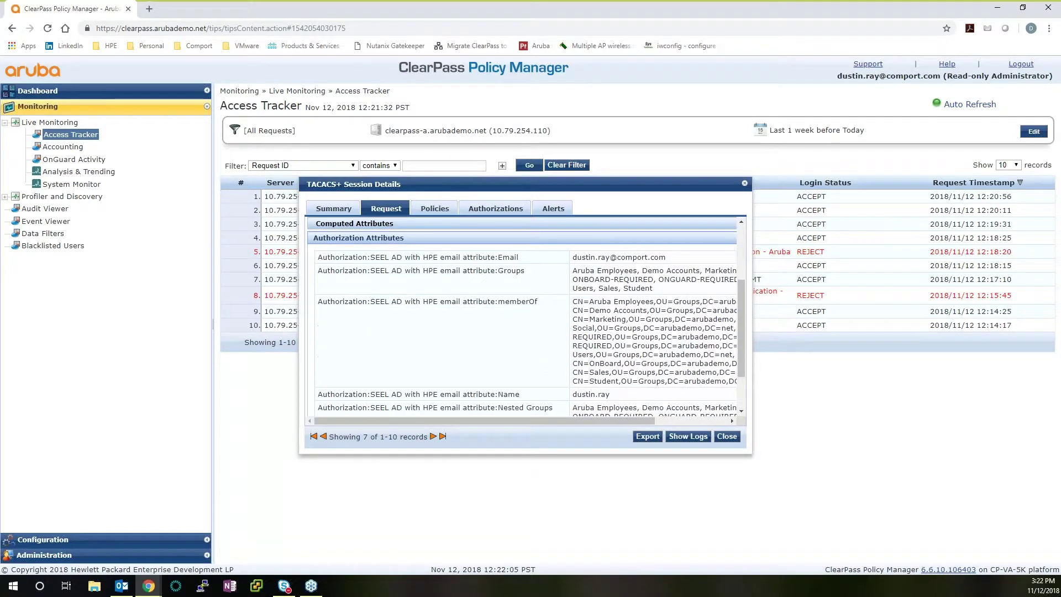
left_click_drag(486, 419, 551, 416)
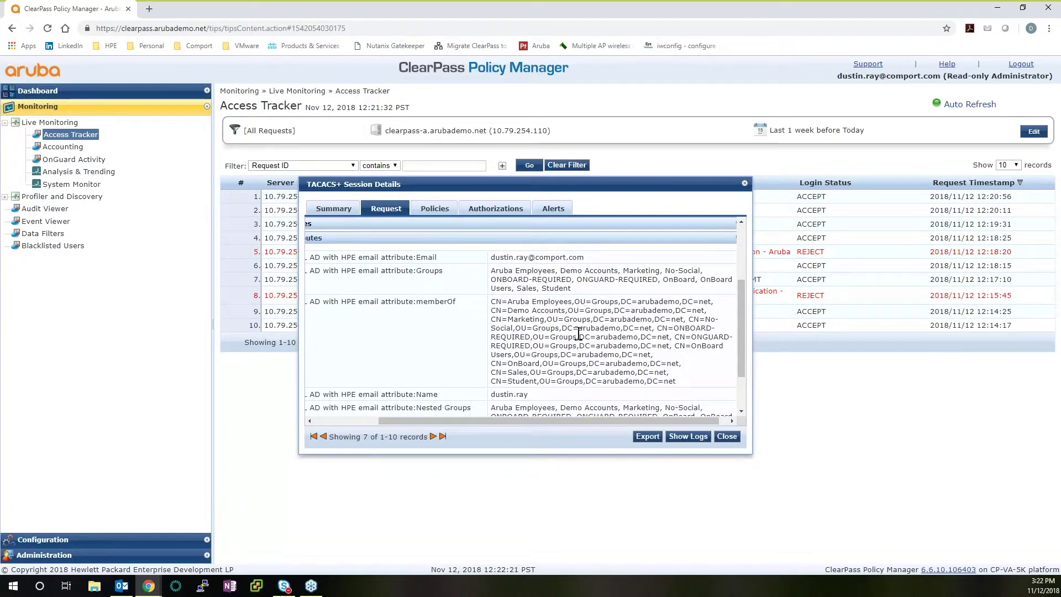
scroll(578, 334, "up", 4)
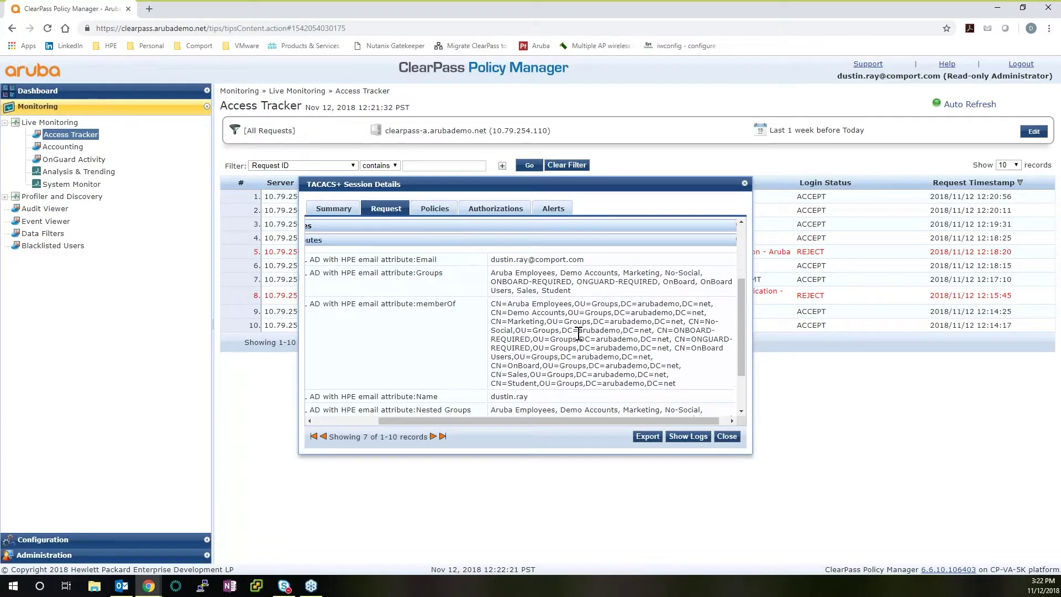
View the Policies tab showing service CLEARPASS_LOCAL-MGMT and the TACACS Read-only Admin profile
left_click(437, 210)
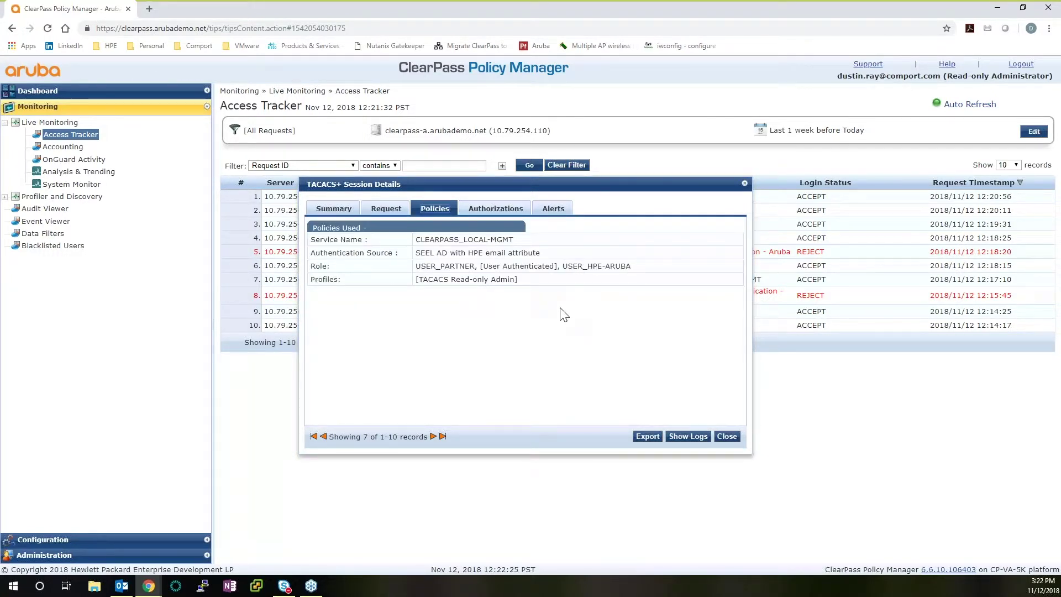
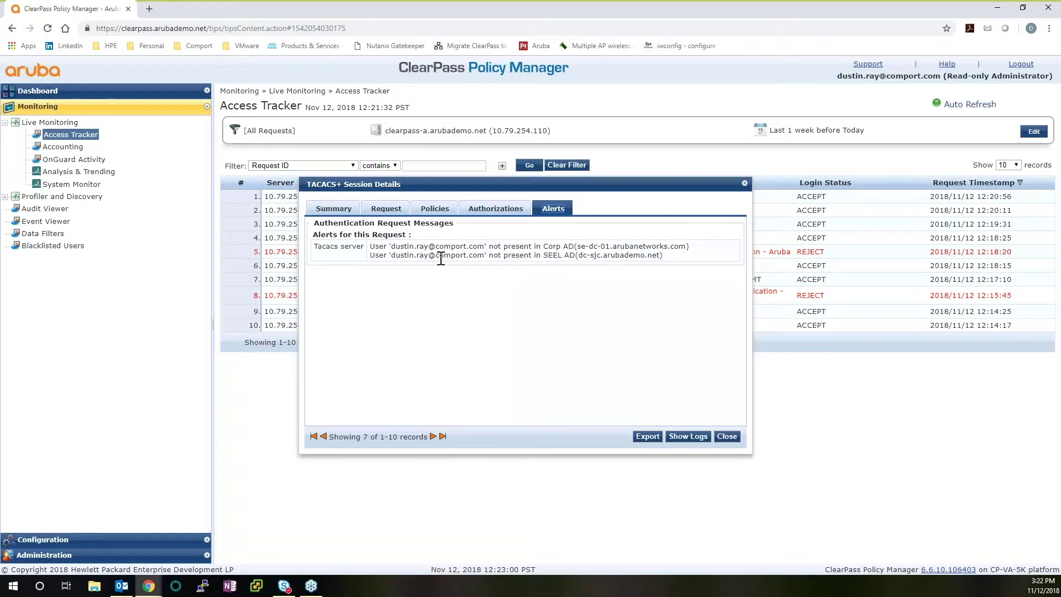
Close the TACACS+ session details after reviewing its Active Directory user-not-found alerts
left_click(727, 436)
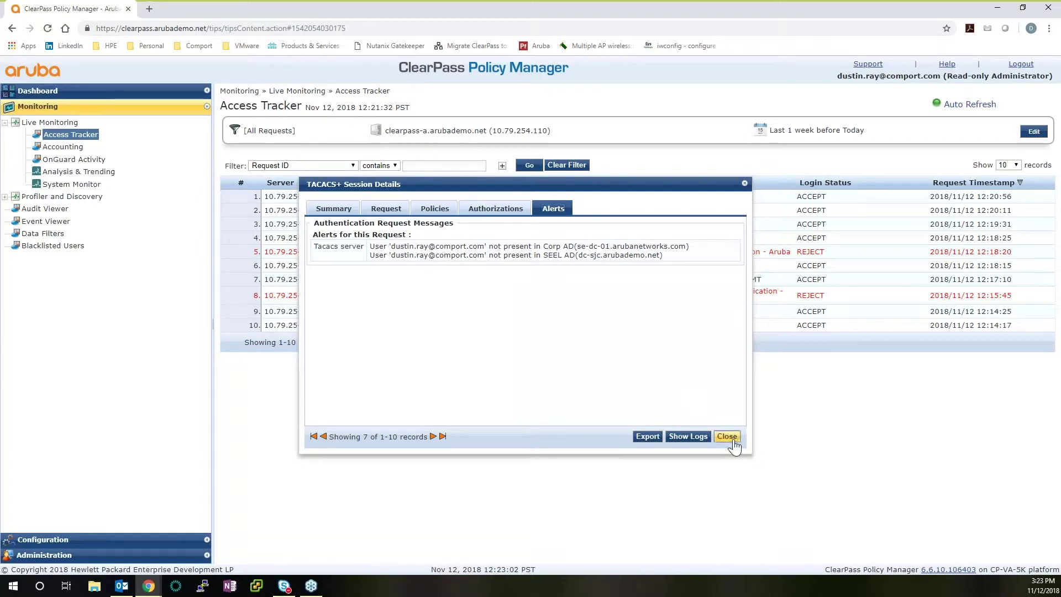
Read the rejected Guest MAC Authentication request's alerts (user not in Endpoints Repository), then close it
left_click(428, 253)
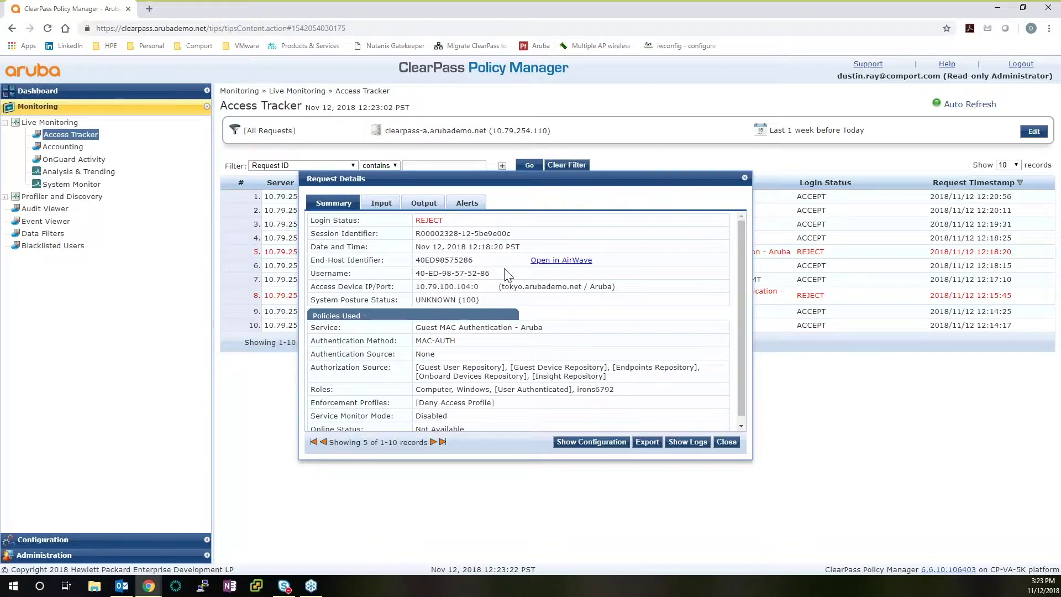
left_click(467, 204)
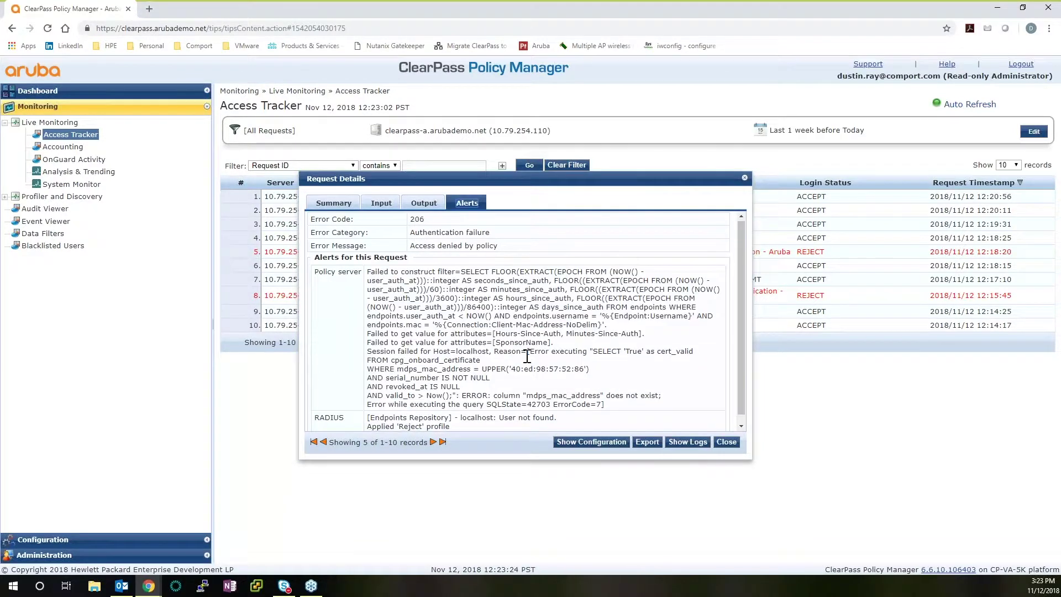
scroll(526, 356, "down", 1)
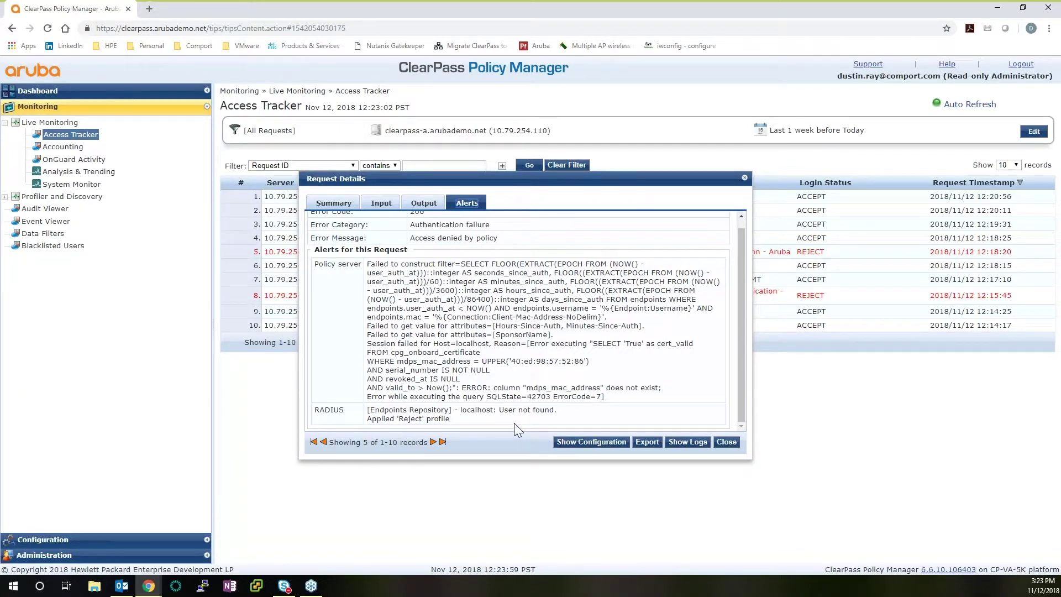
left_click(726, 442)
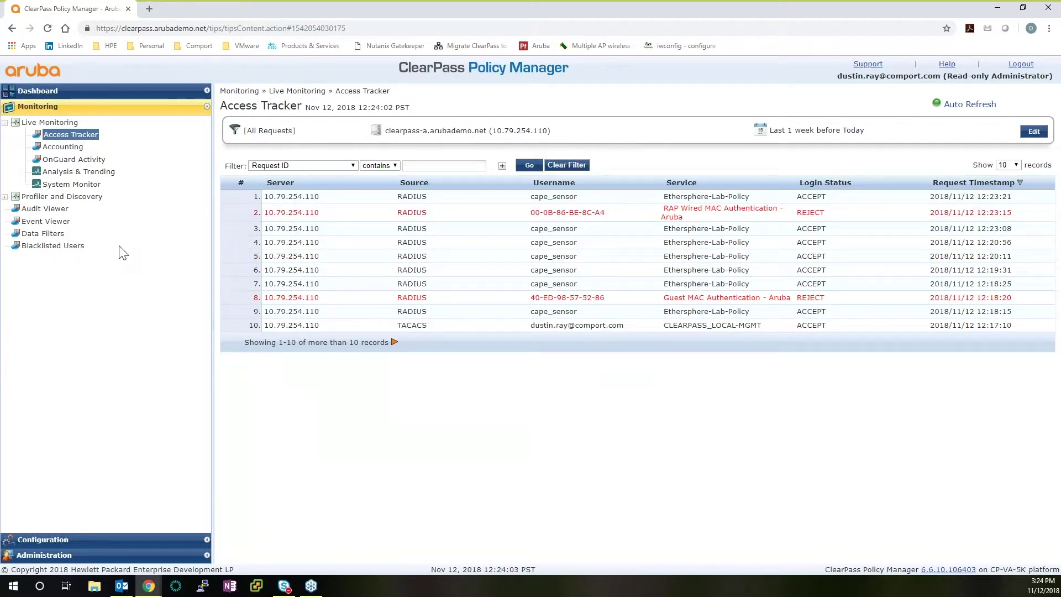
Show the Configuration > Services list with TACACS, RADIUS, Application and WEBAUTH services
left_click(100, 537)
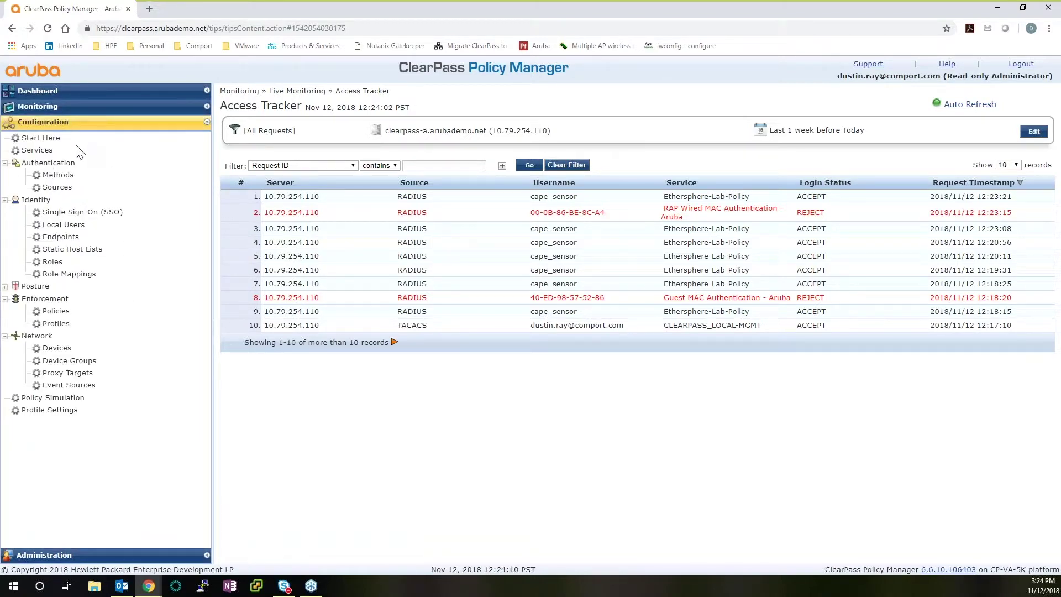
left_click(48, 149)
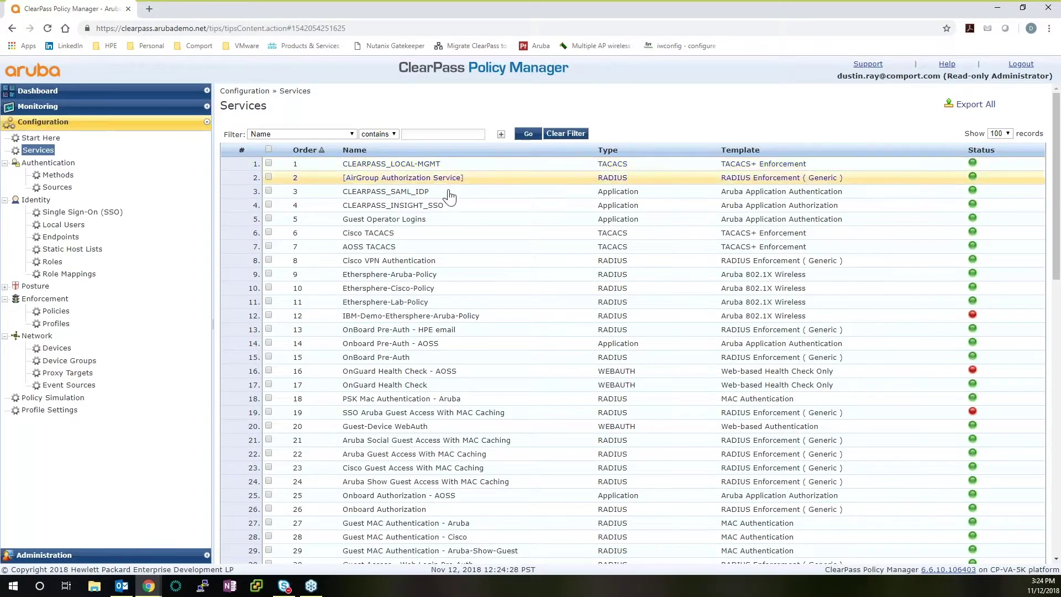
Browse the Services list and open the Aruba Social Guest Access With MAC Caching service
scroll(452, 204, "down", 2)
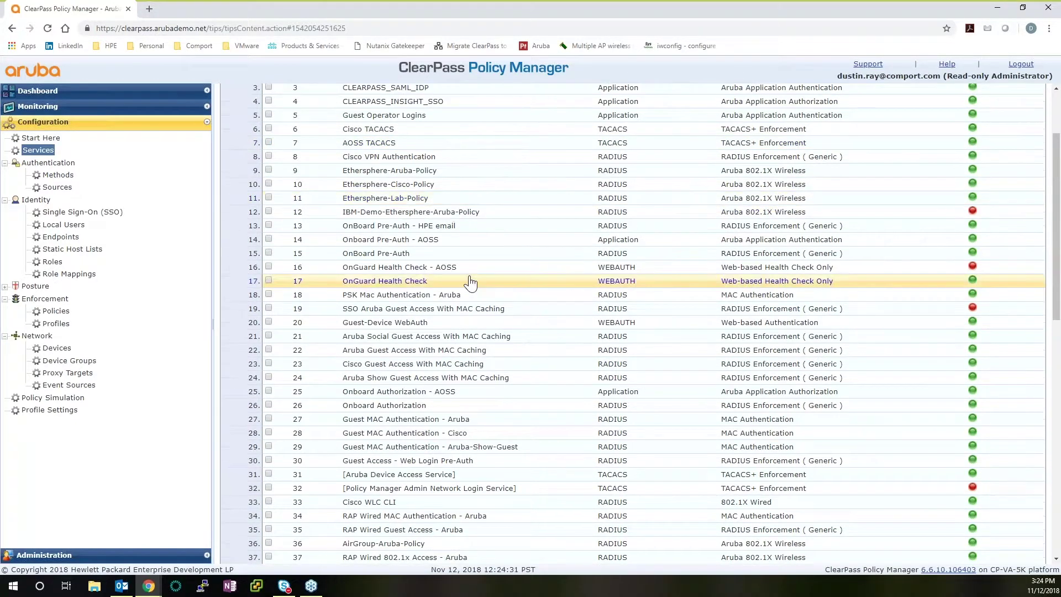
scroll(466, 279, "up", 2)
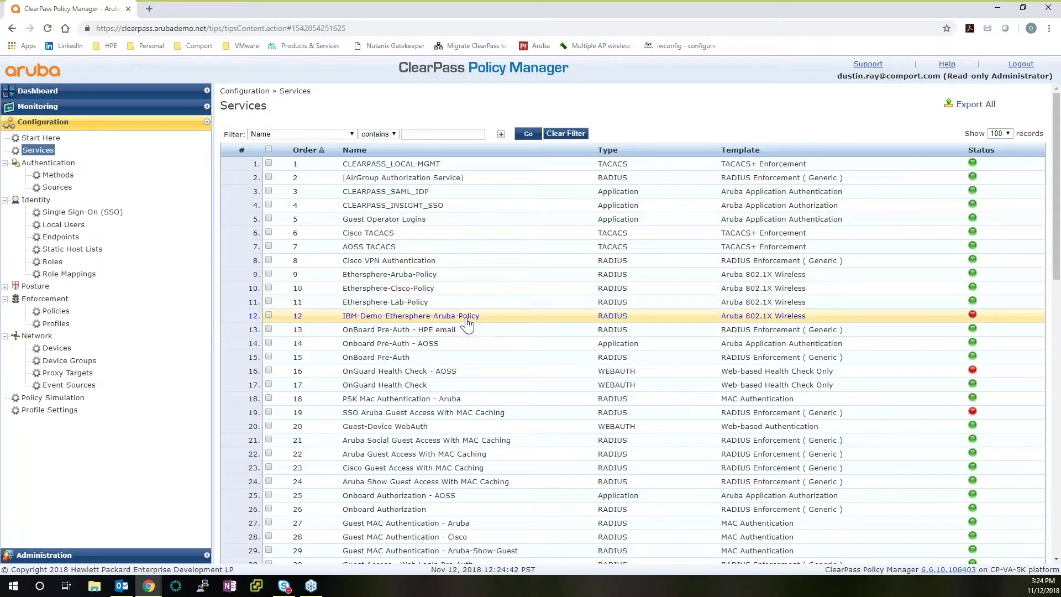
scroll(467, 324, "down", 2)
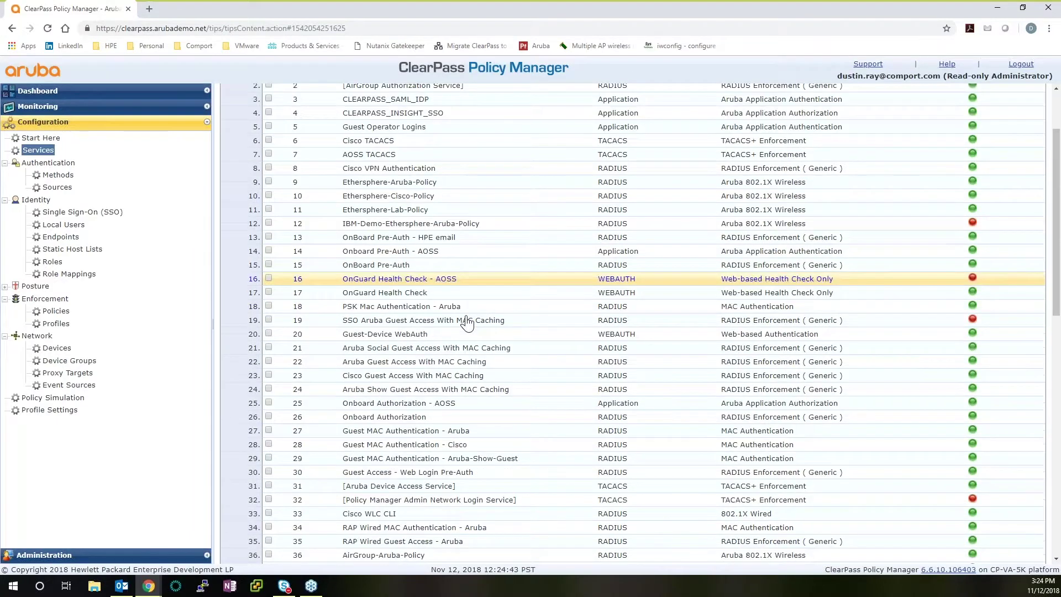
scroll(467, 323, "down", 1)
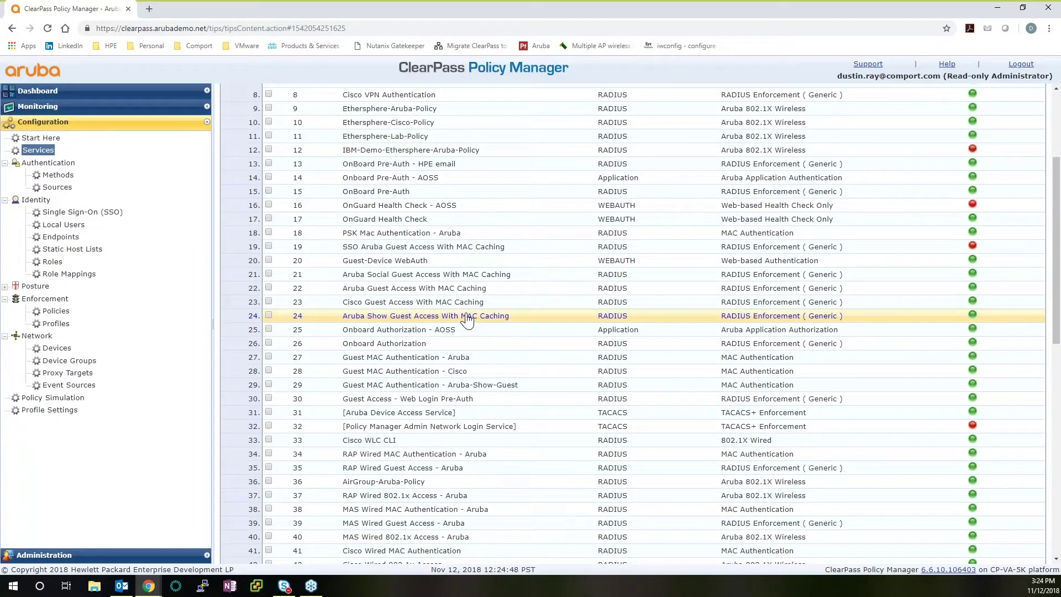
scroll(467, 319, "up", 3)
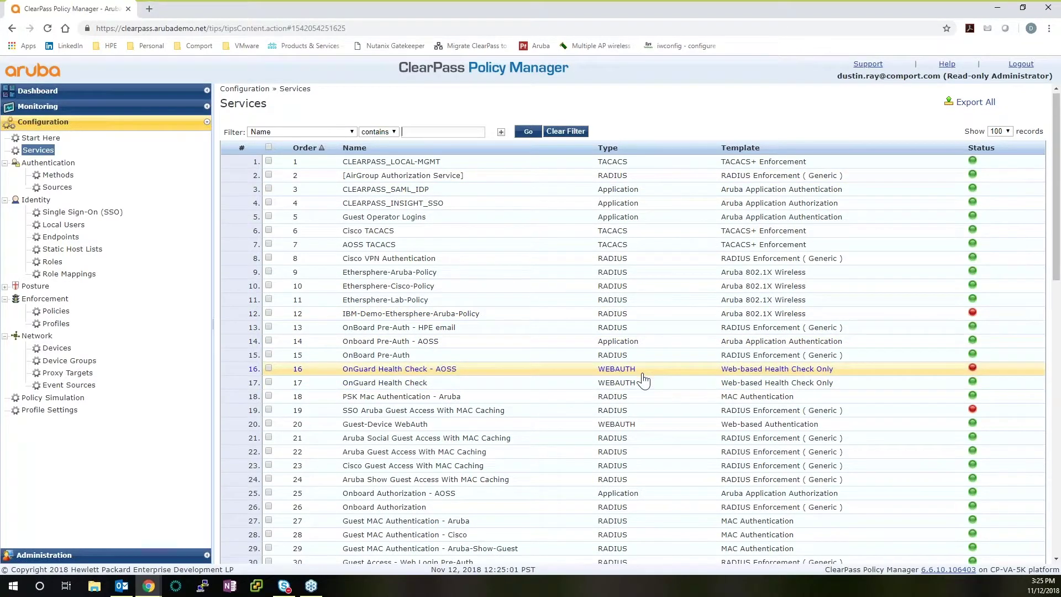
scroll(642, 380, "down", 1)
scroll(642, 381, "down", 1)
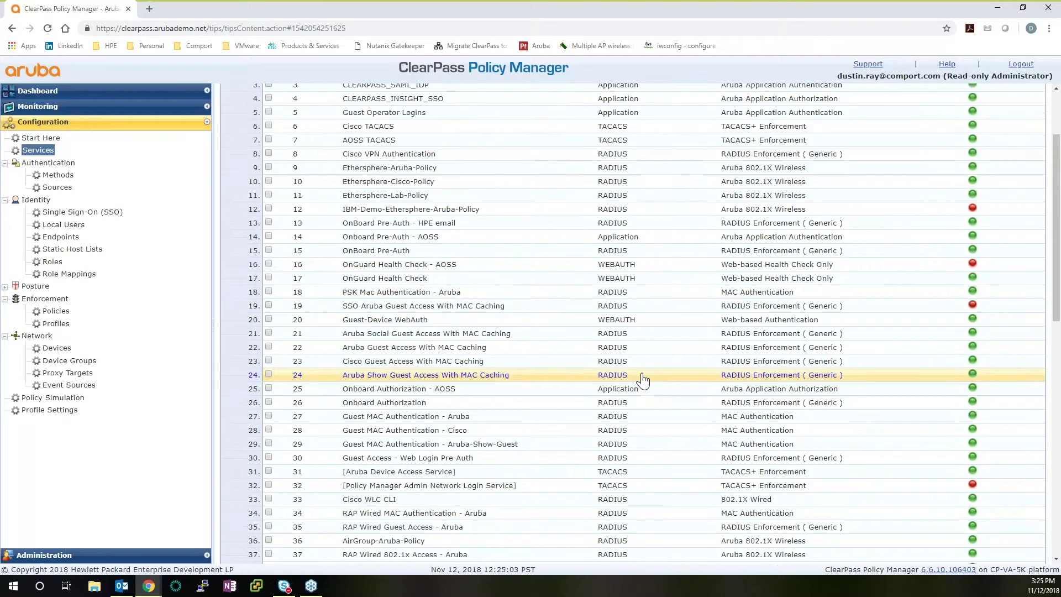
scroll(642, 380, "up", 2)
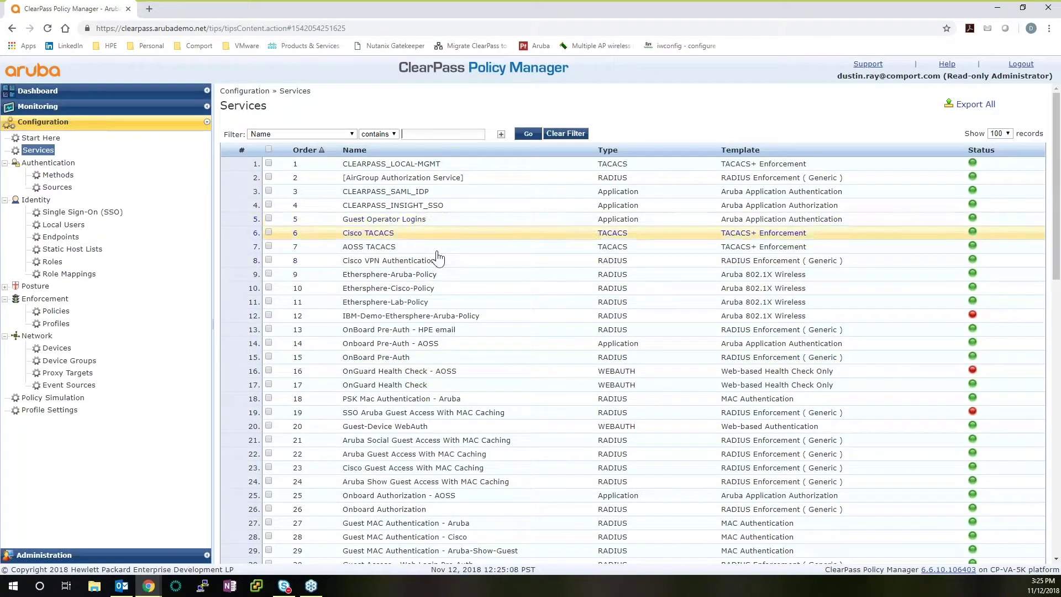
scroll(470, 331, "down", 1)
left_click(498, 397)
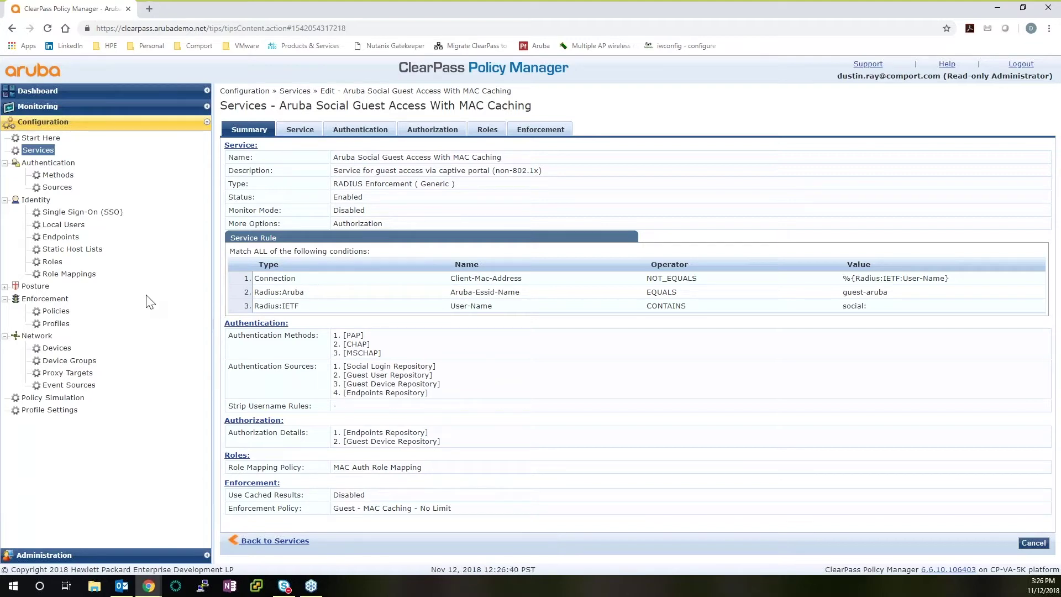
Return to the Dashboard after reading the MAC Caching service's Summary
left_click(55, 92)
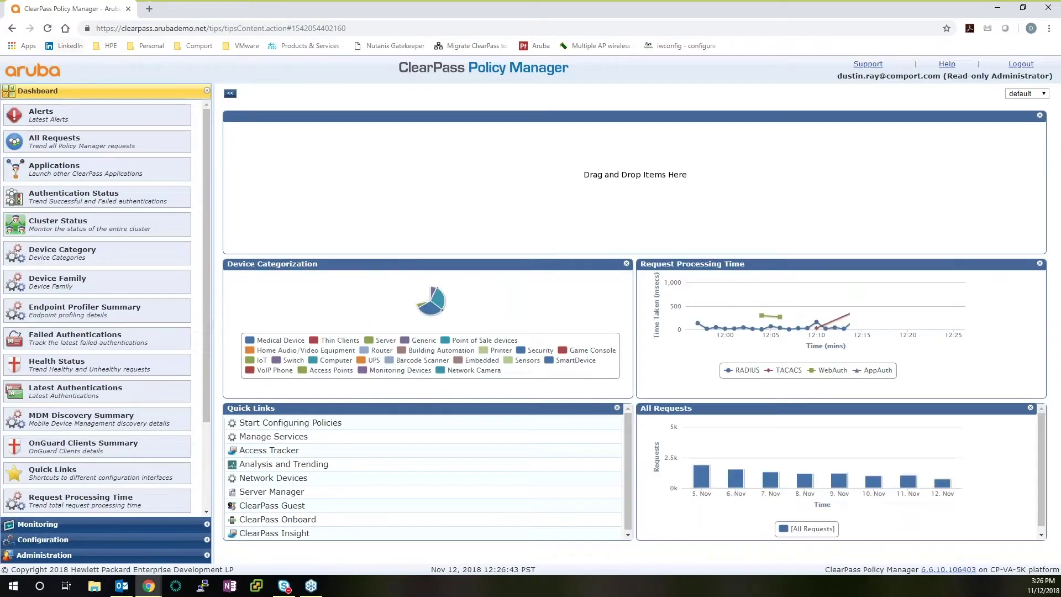
Launch ClearPass Guest from the Dashboard's Quick Links
left_click(303, 507)
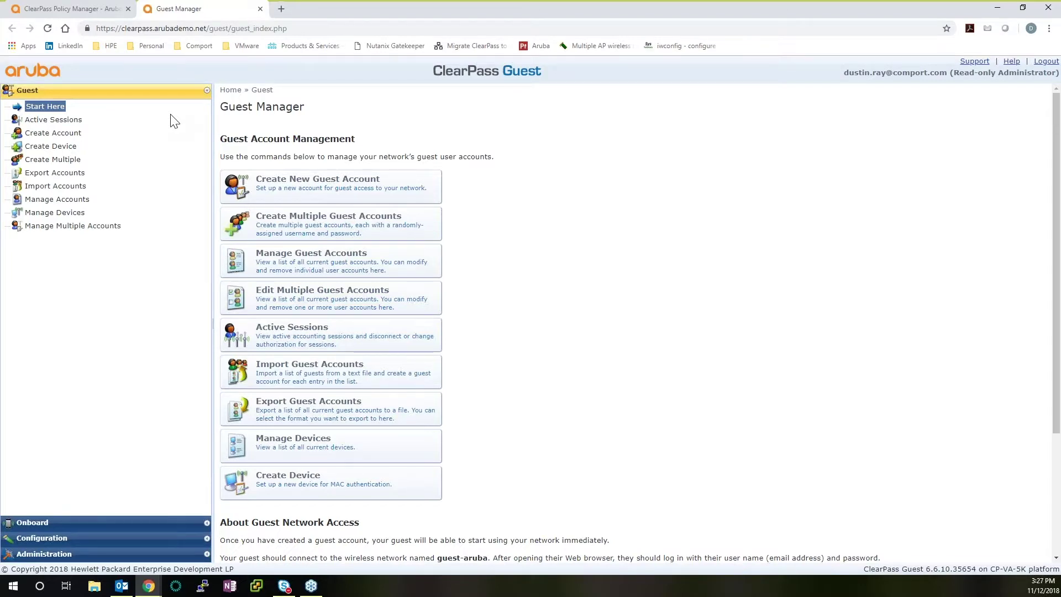
left_click(64, 200)
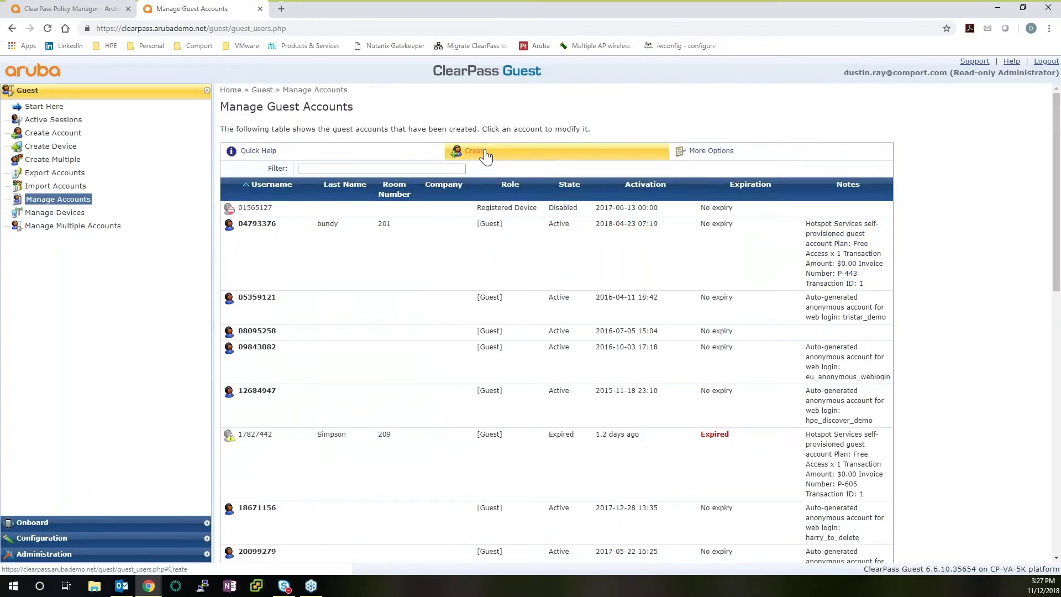
left_click(485, 157)
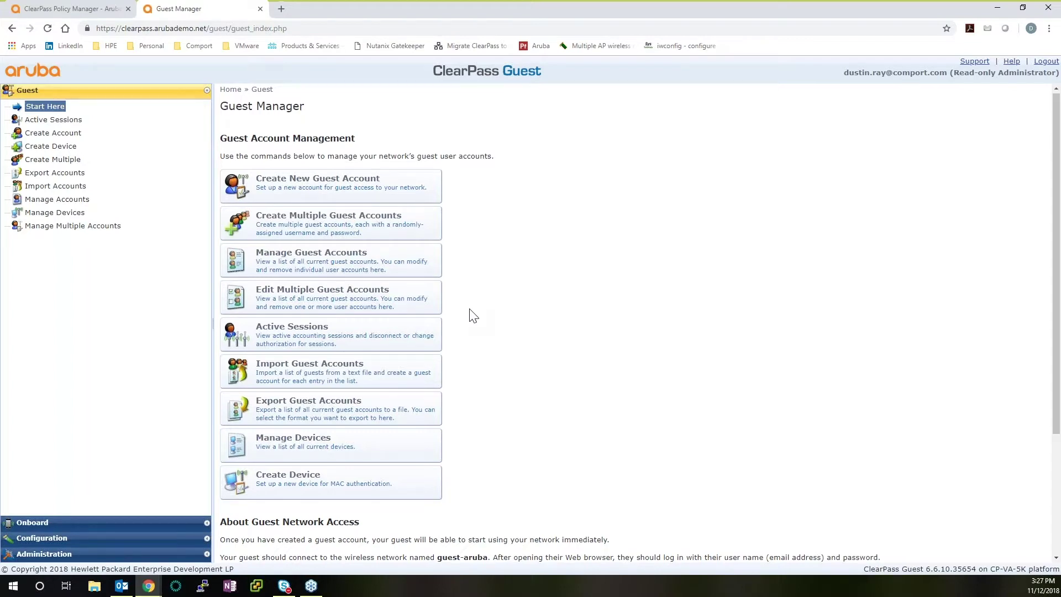
Go through Configuration > Start Here to the Pages > Web Logins list
scroll(469, 314, "down", 2)
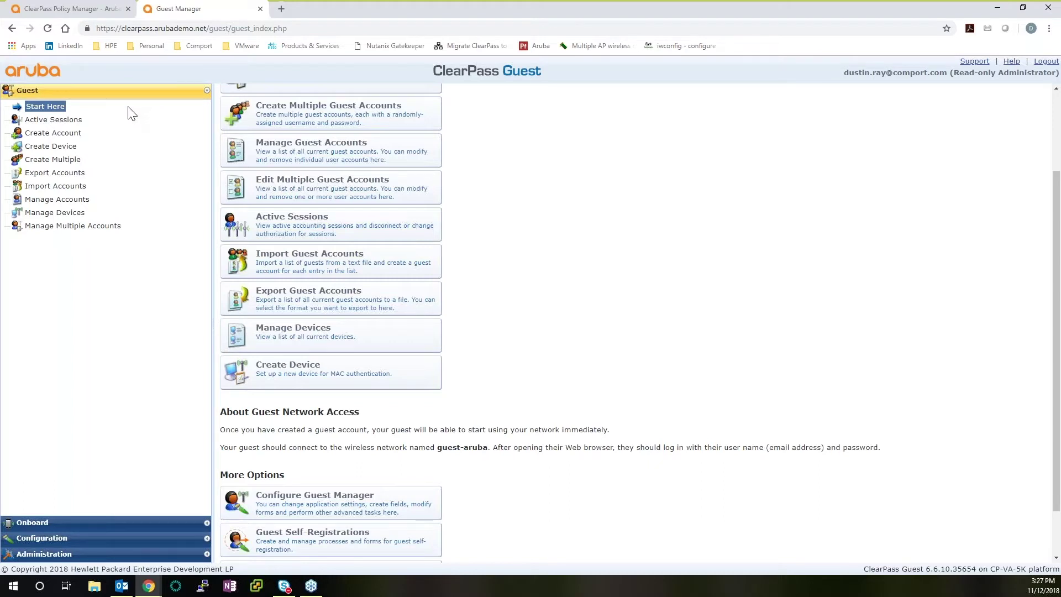
left_click(125, 543)
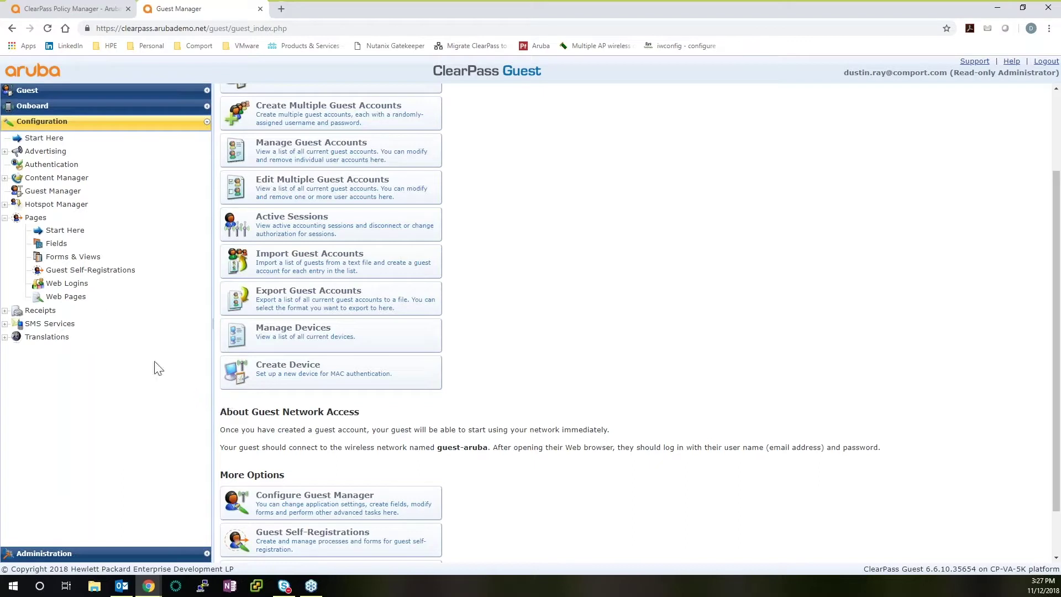
left_click(42, 140)
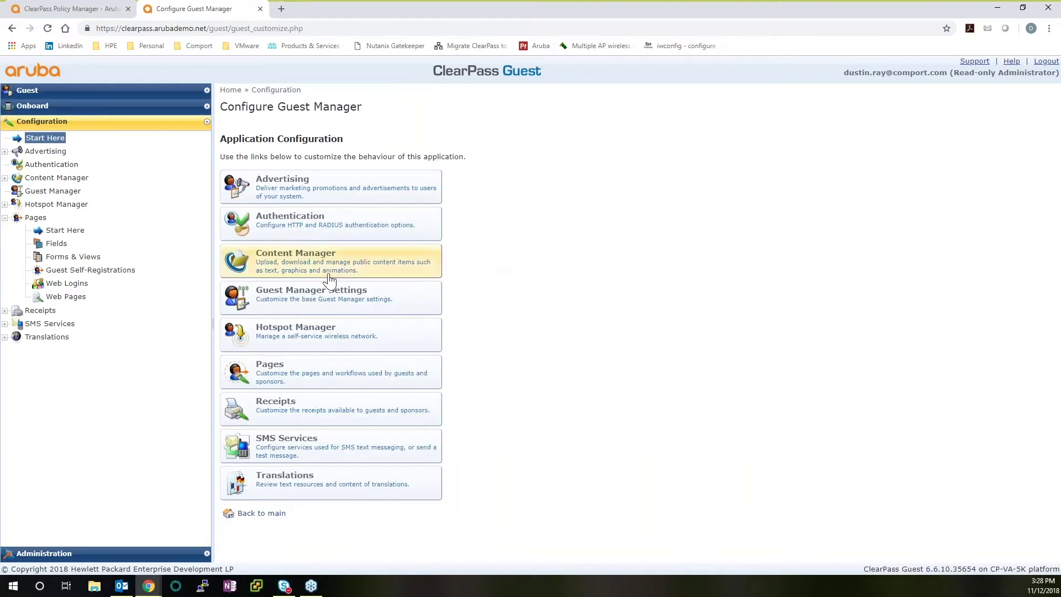
left_click(67, 283)
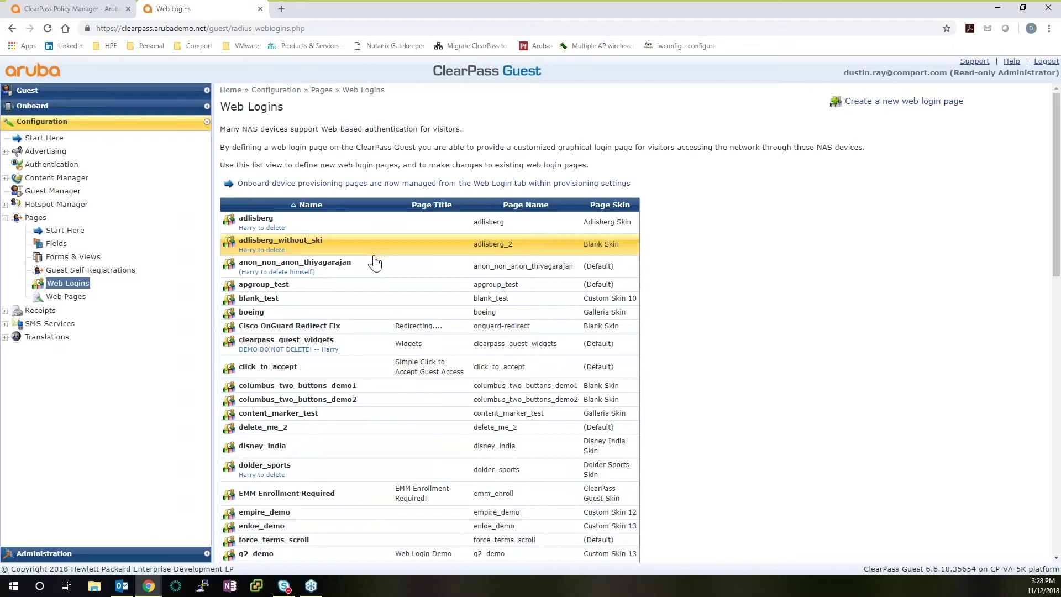
Select the ucla_demo web login and launch its Test page in a new tab
scroll(354, 270, "down", 3)
left_click(300, 288)
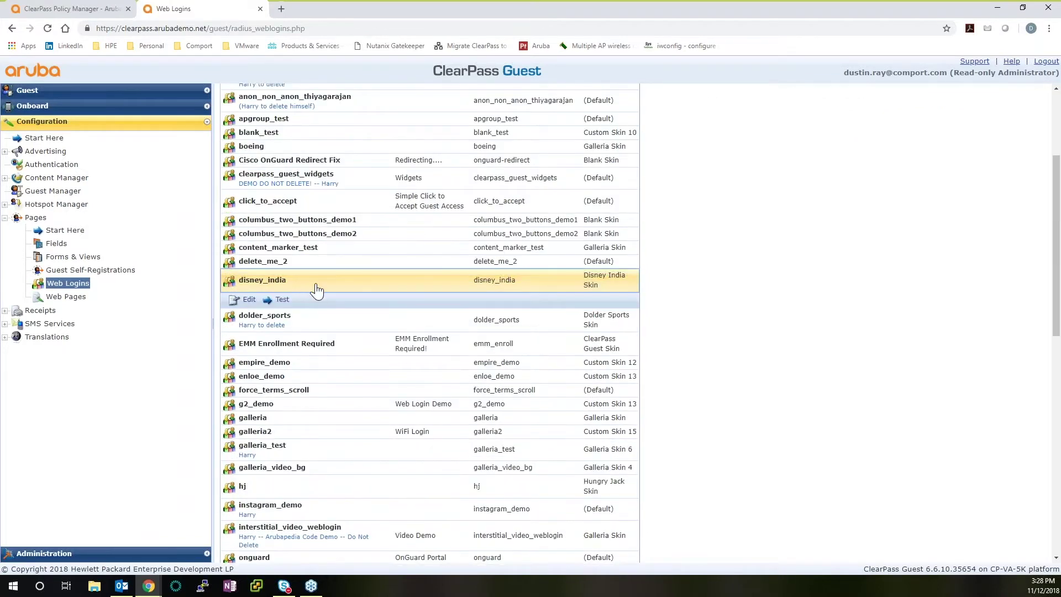
scroll(317, 309, "down", 2)
scroll(318, 313, "down", 8)
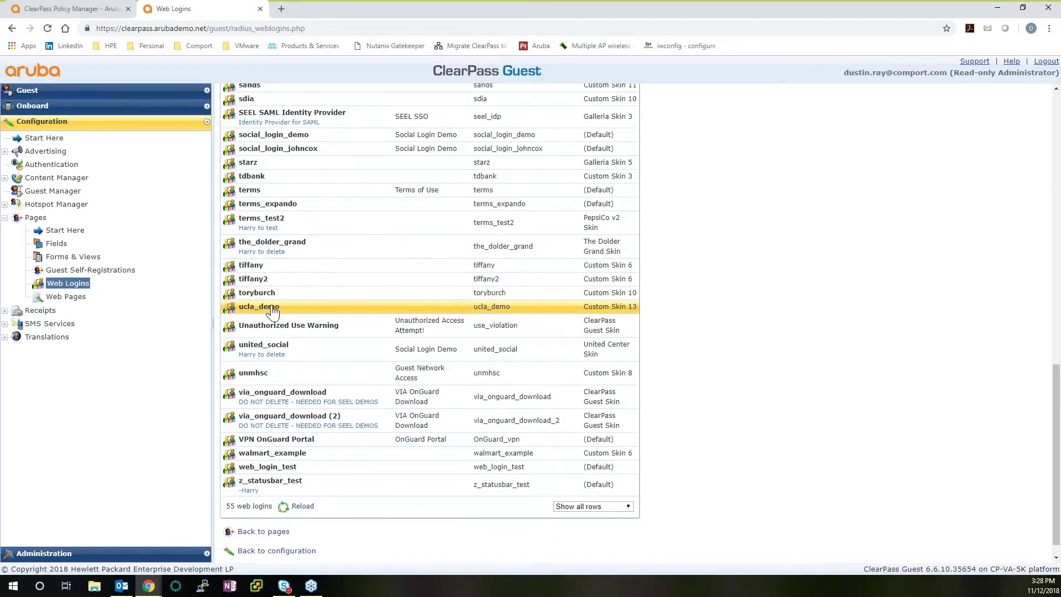
left_click(270, 308)
left_click(282, 322)
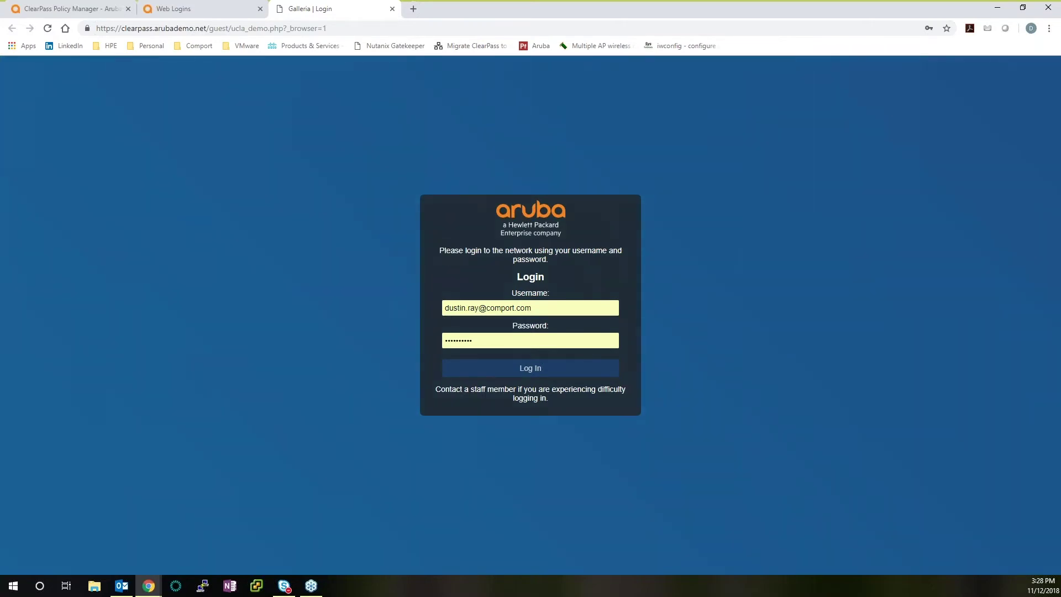
Fill the ucla_demo test page's username from the browser's saved accounts
double_click(503, 302)
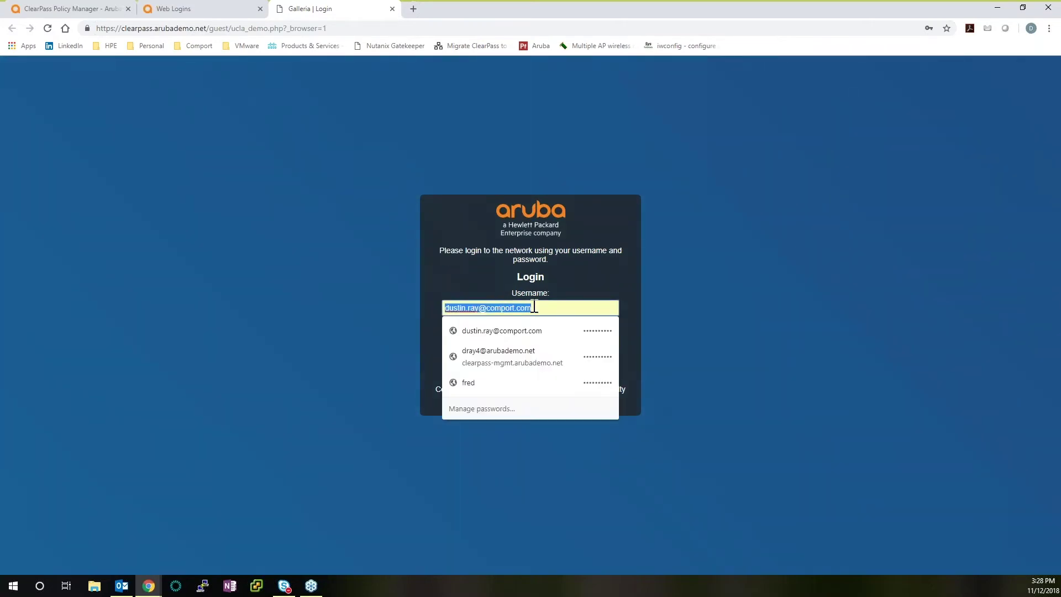
left_click(502, 331)
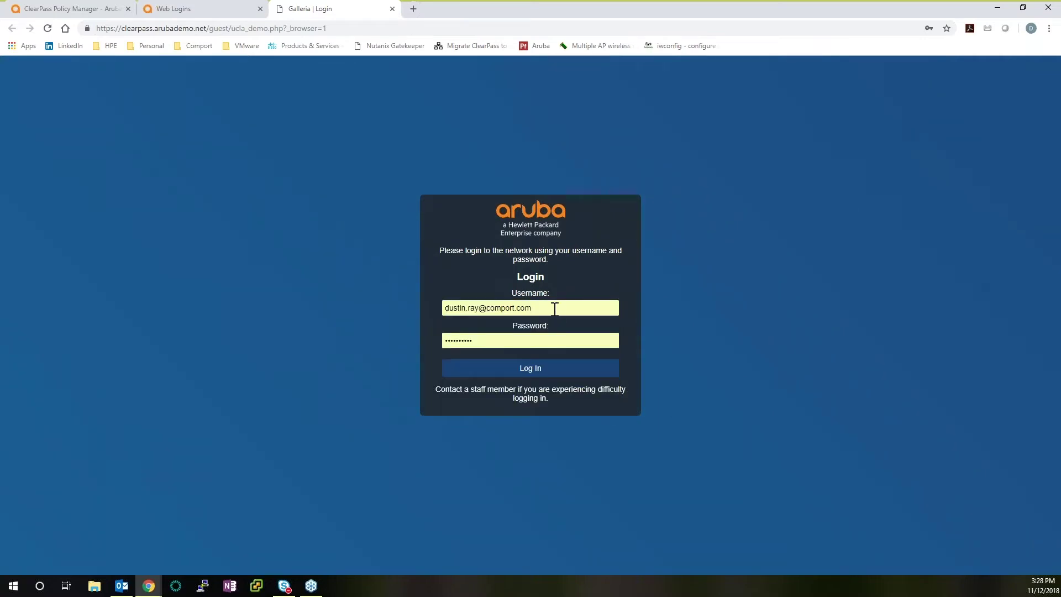
double_click(560, 312)
left_click(566, 295)
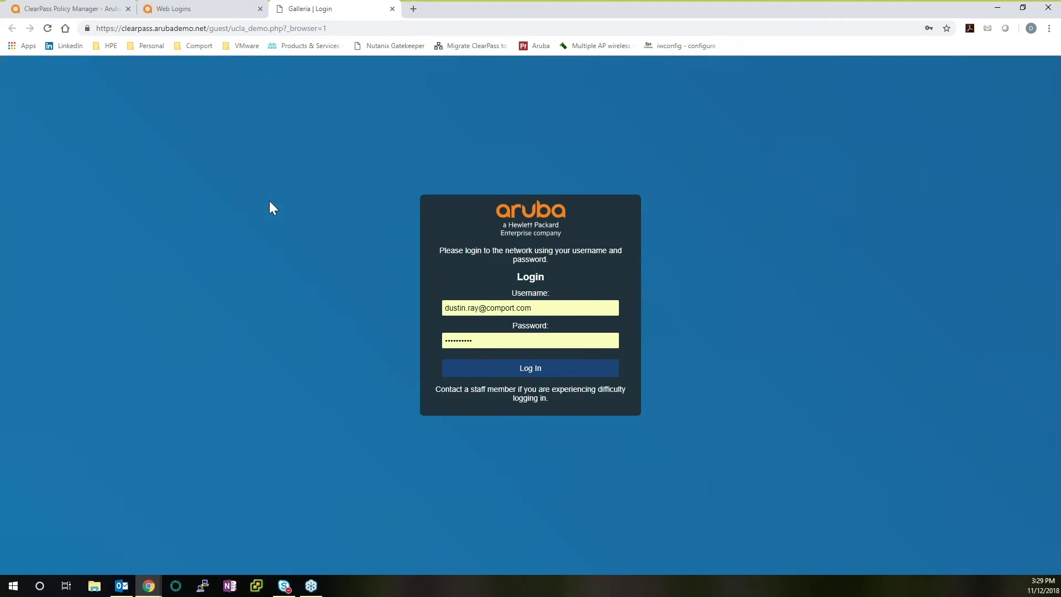
left_click(542, 307)
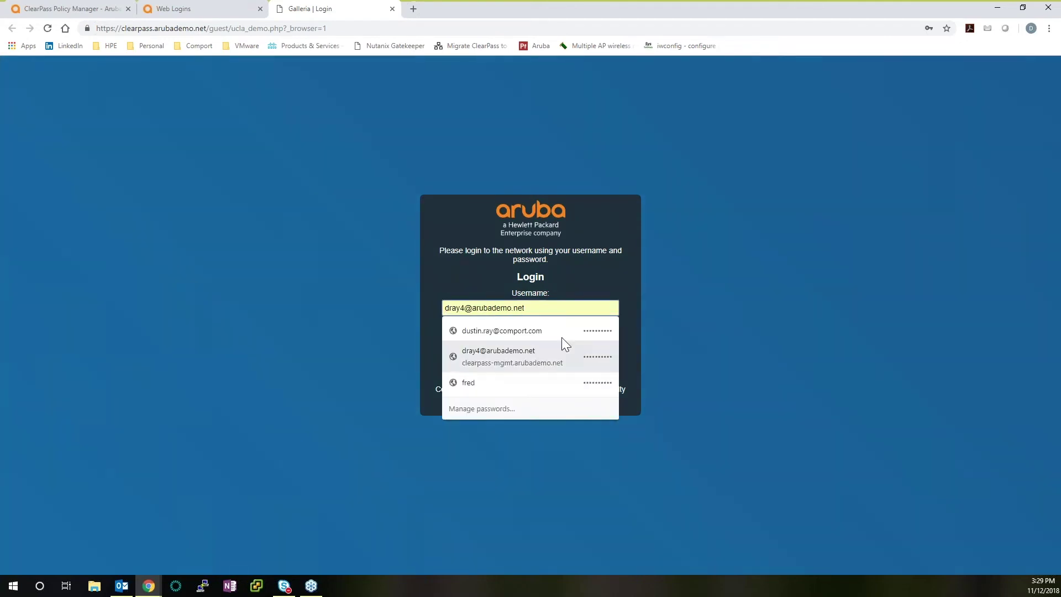
left_click(635, 327)
Submit the test login, close the test tab, and open Guest Self-Registrations
left_click(532, 370)
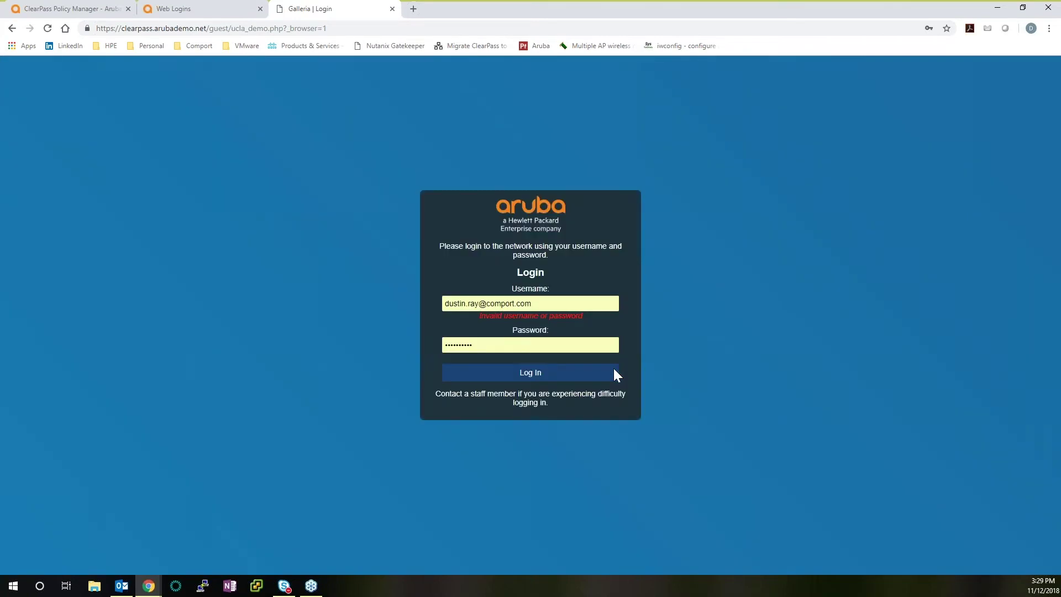
left_click(392, 11)
left_click(93, 271)
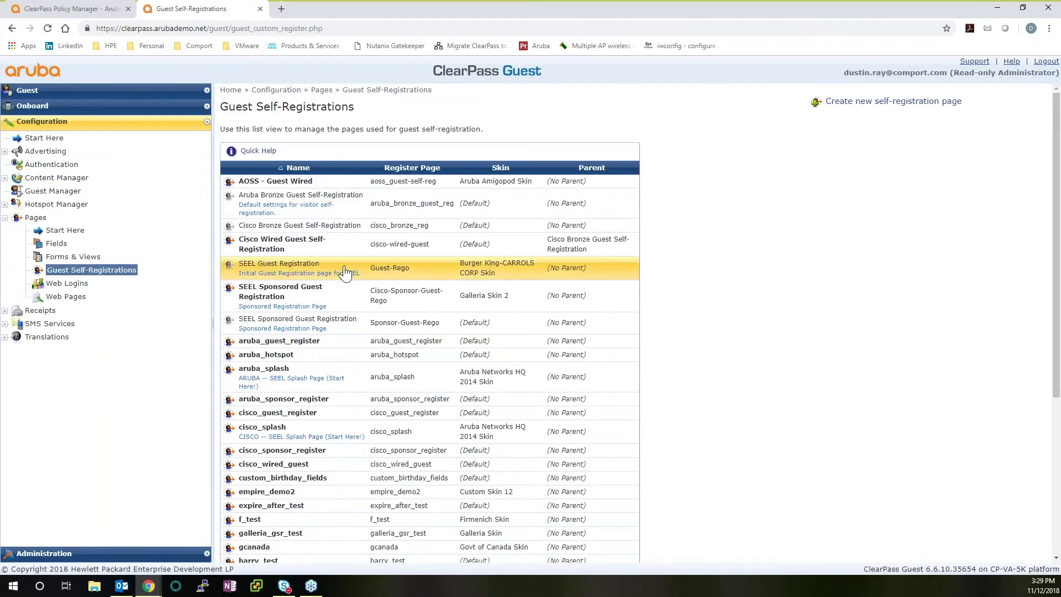
Select aruba_guest_register in Guest Self-Registrations and open its Go to Login page
scroll(344, 268, "down", 1)
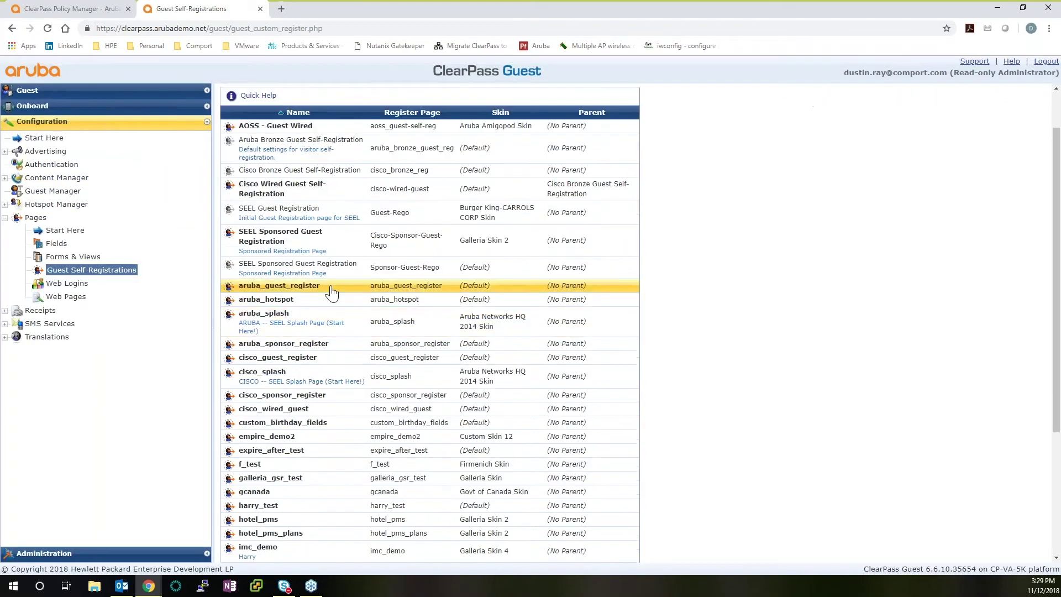
left_click(331, 287)
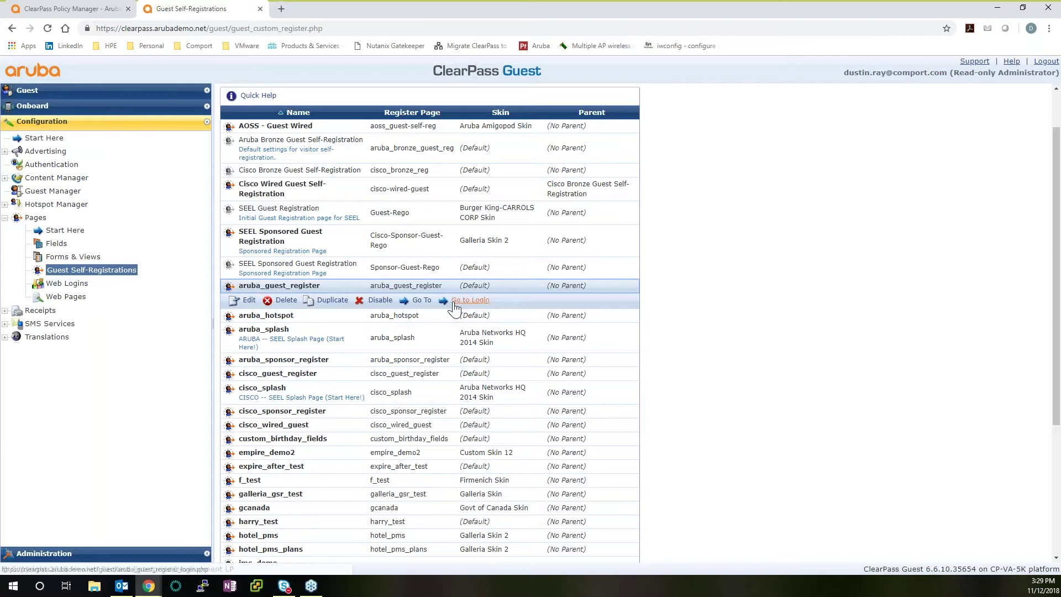
left_click(469, 300)
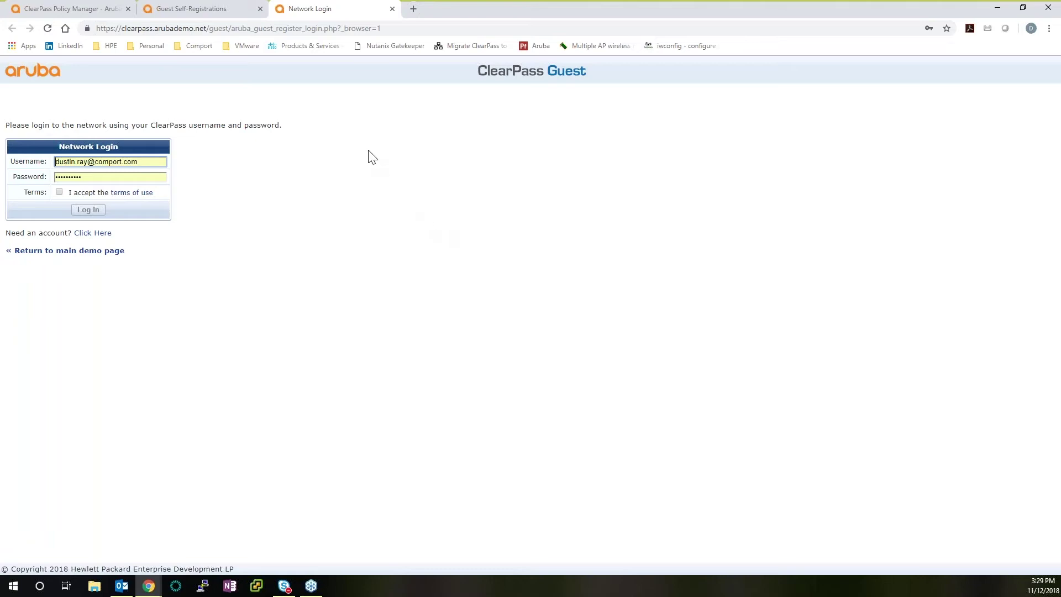
Open the new-account form and enter the guest's full name, phone number and company 'Comport'
left_click(92, 234)
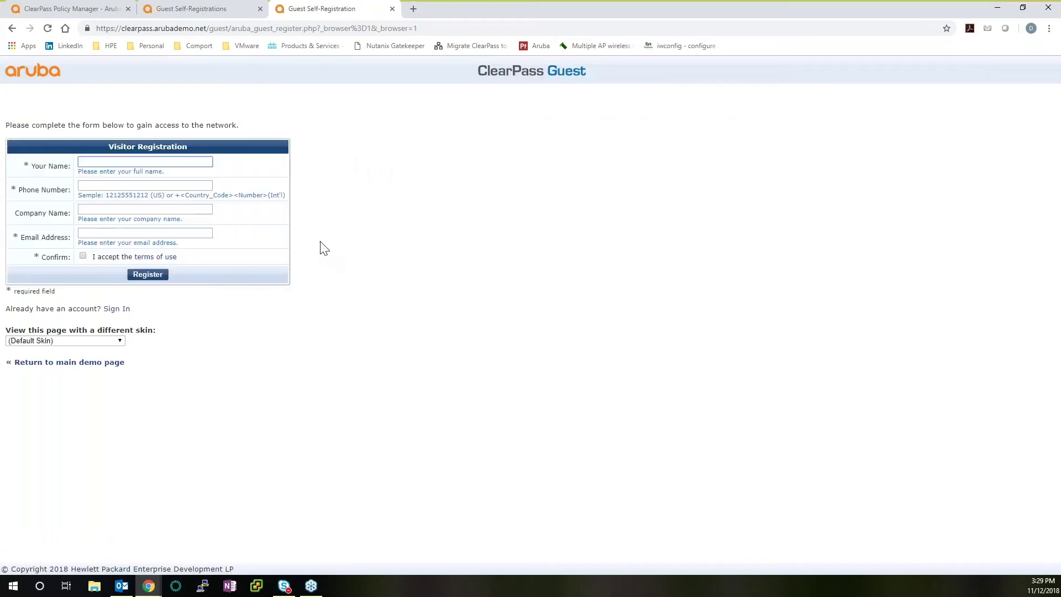
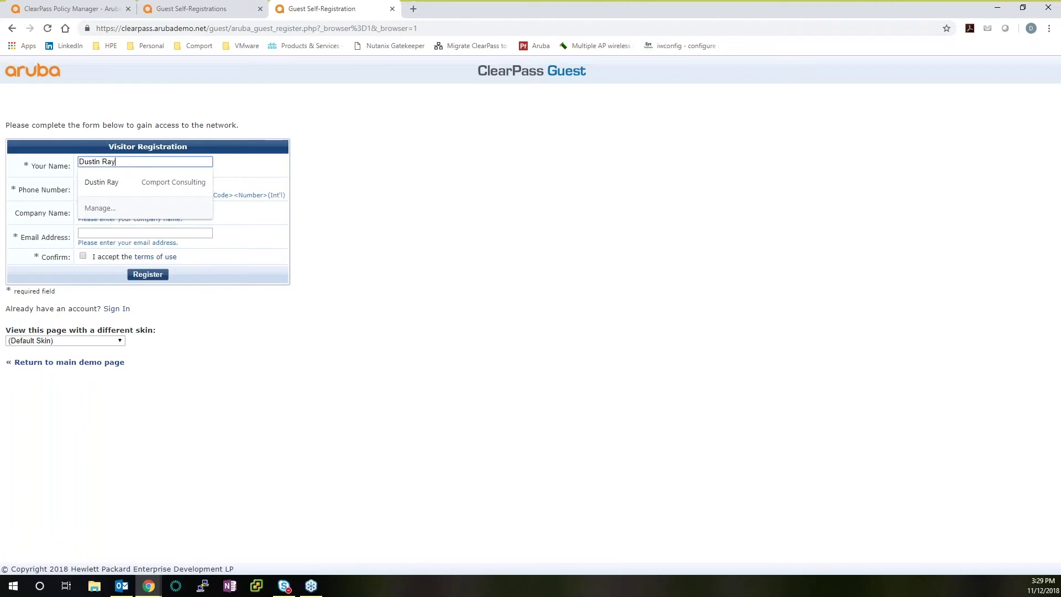
key("Tab")
type("8888888888")
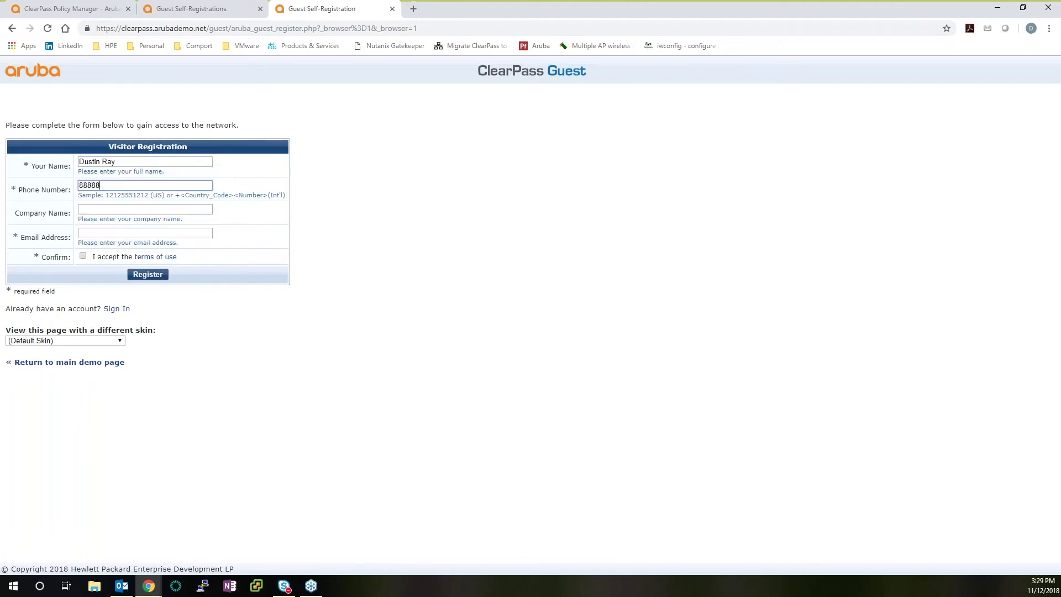
key("Tab")
type("Comport")
Enter the guest's e-mail address, accept the terms of use, and register the visitor
key("Tab")
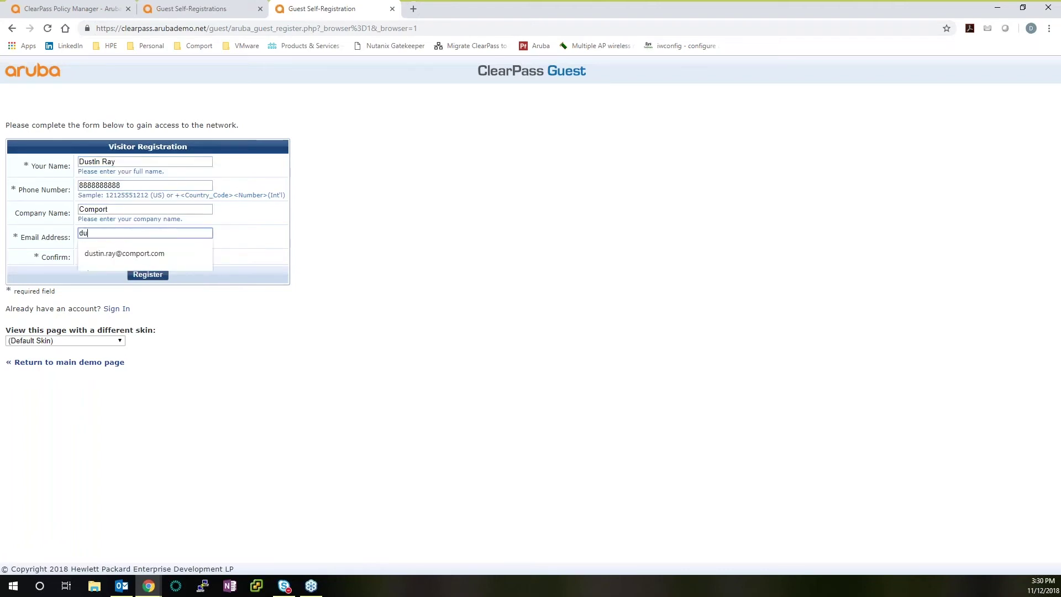
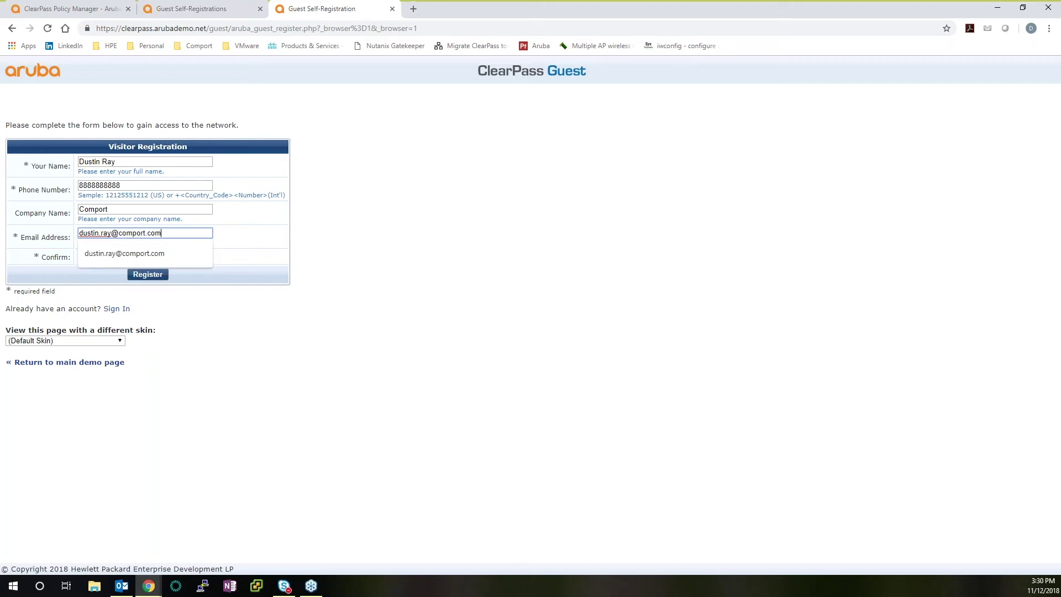
key("Tab")
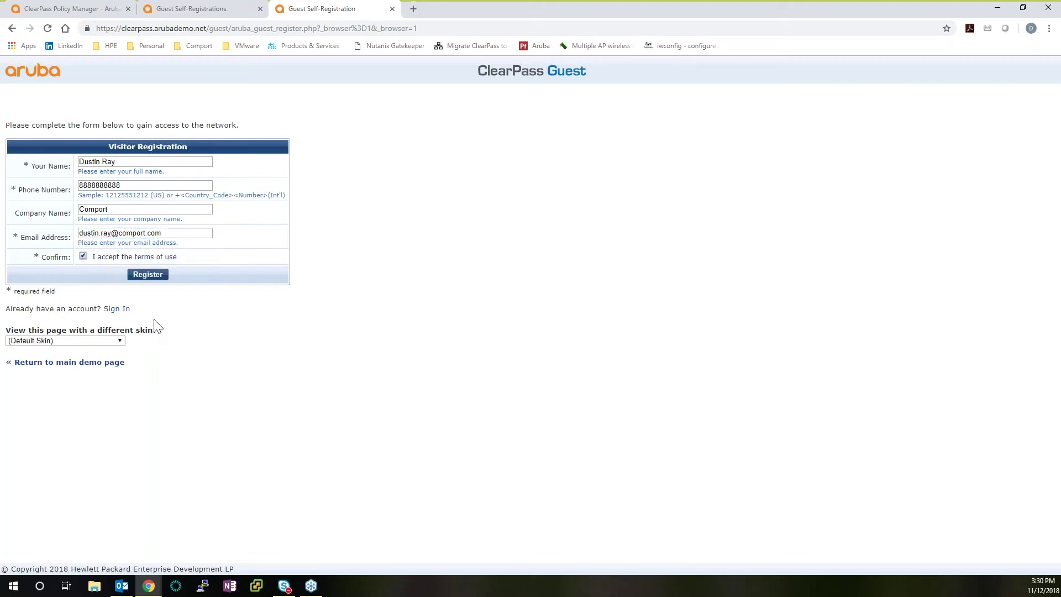
left_click(149, 274)
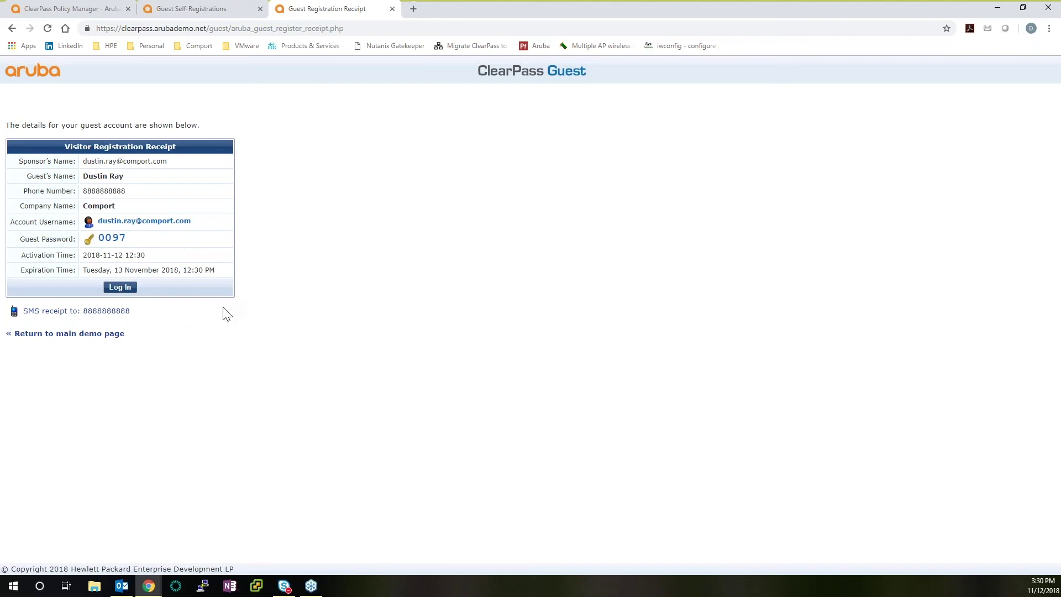
Log the new guest in from the receipt, then go back to the Guest Self-Registrations tab
left_click(122, 288)
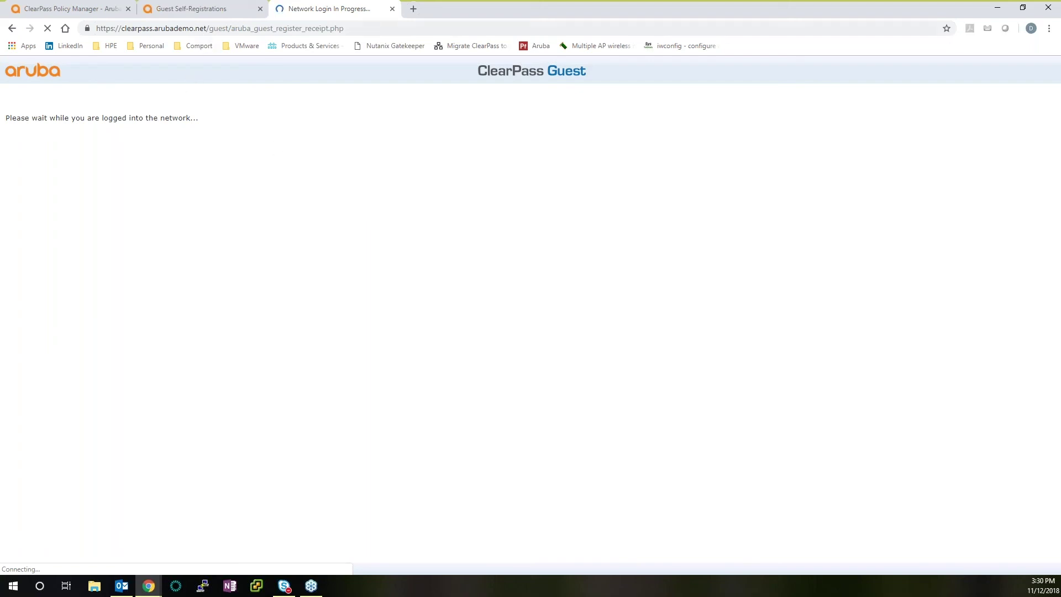
left_click(211, 11)
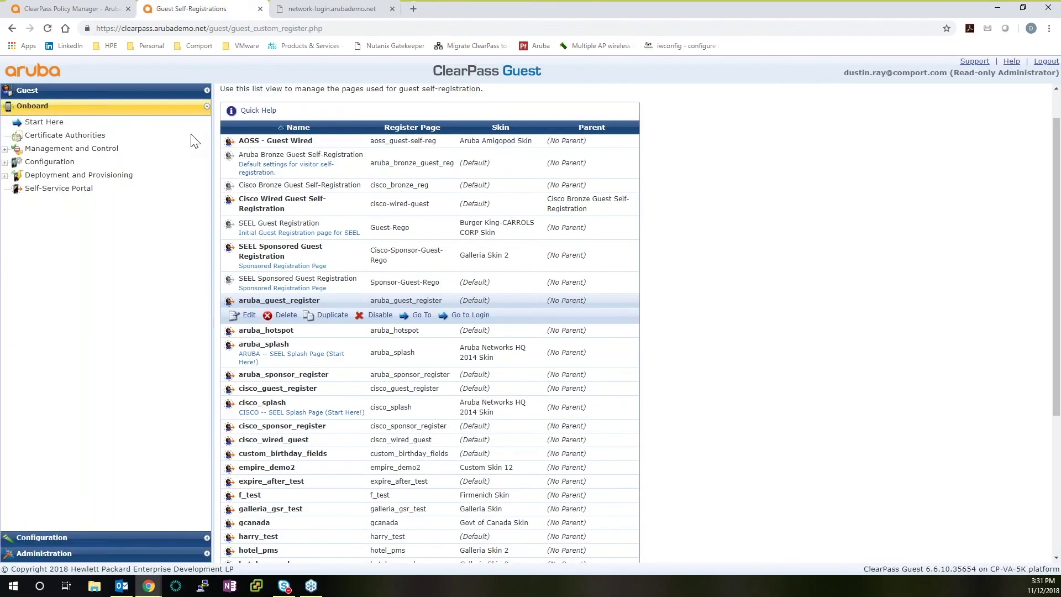